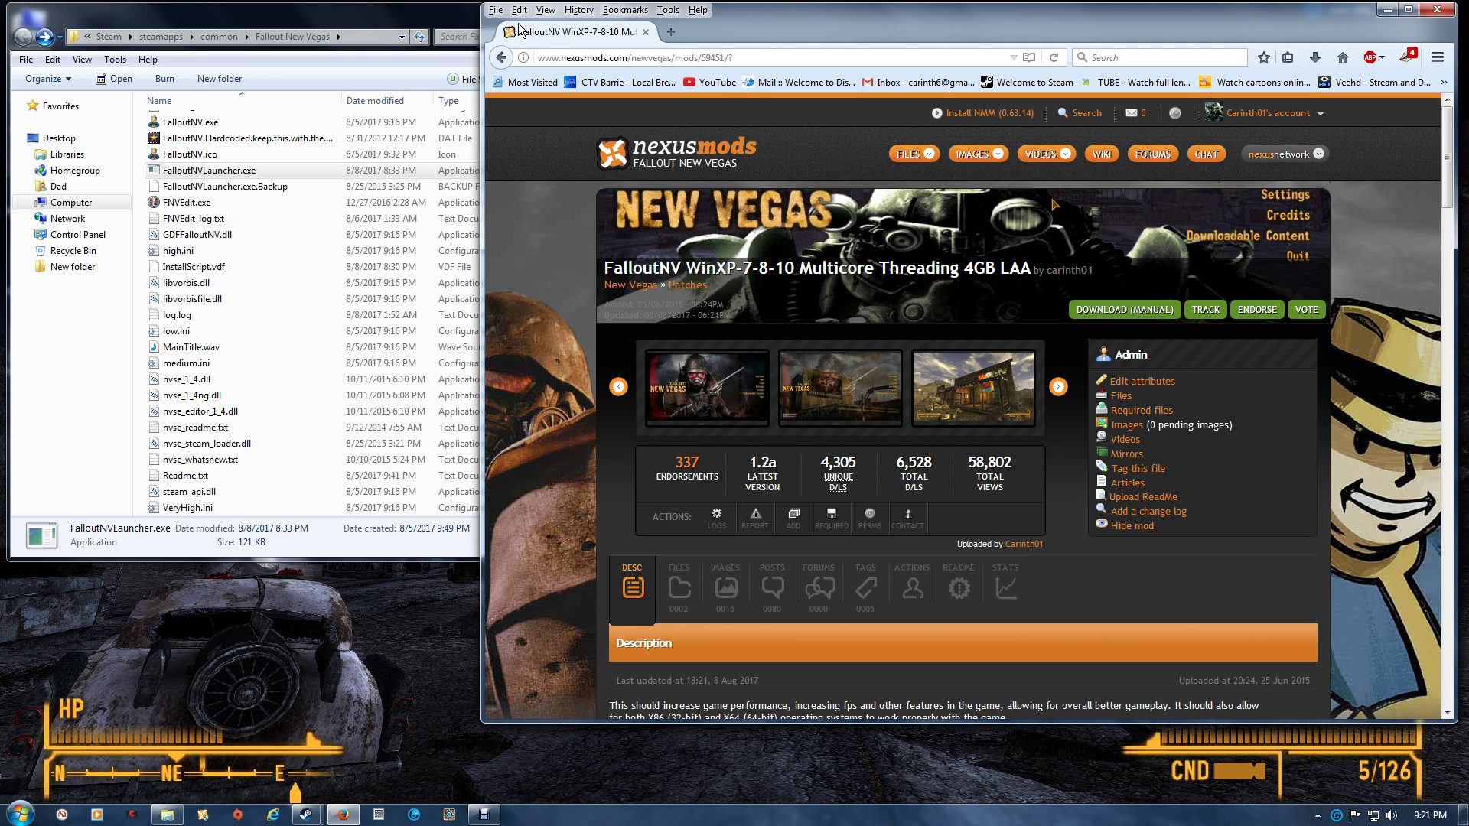
Step: Move the game folder window clear of the desktop icons and move FalloutNVLauncher.exe out of Fallout New Vegas onto the desktop
left_click_drag(355, 16, 711, 120)
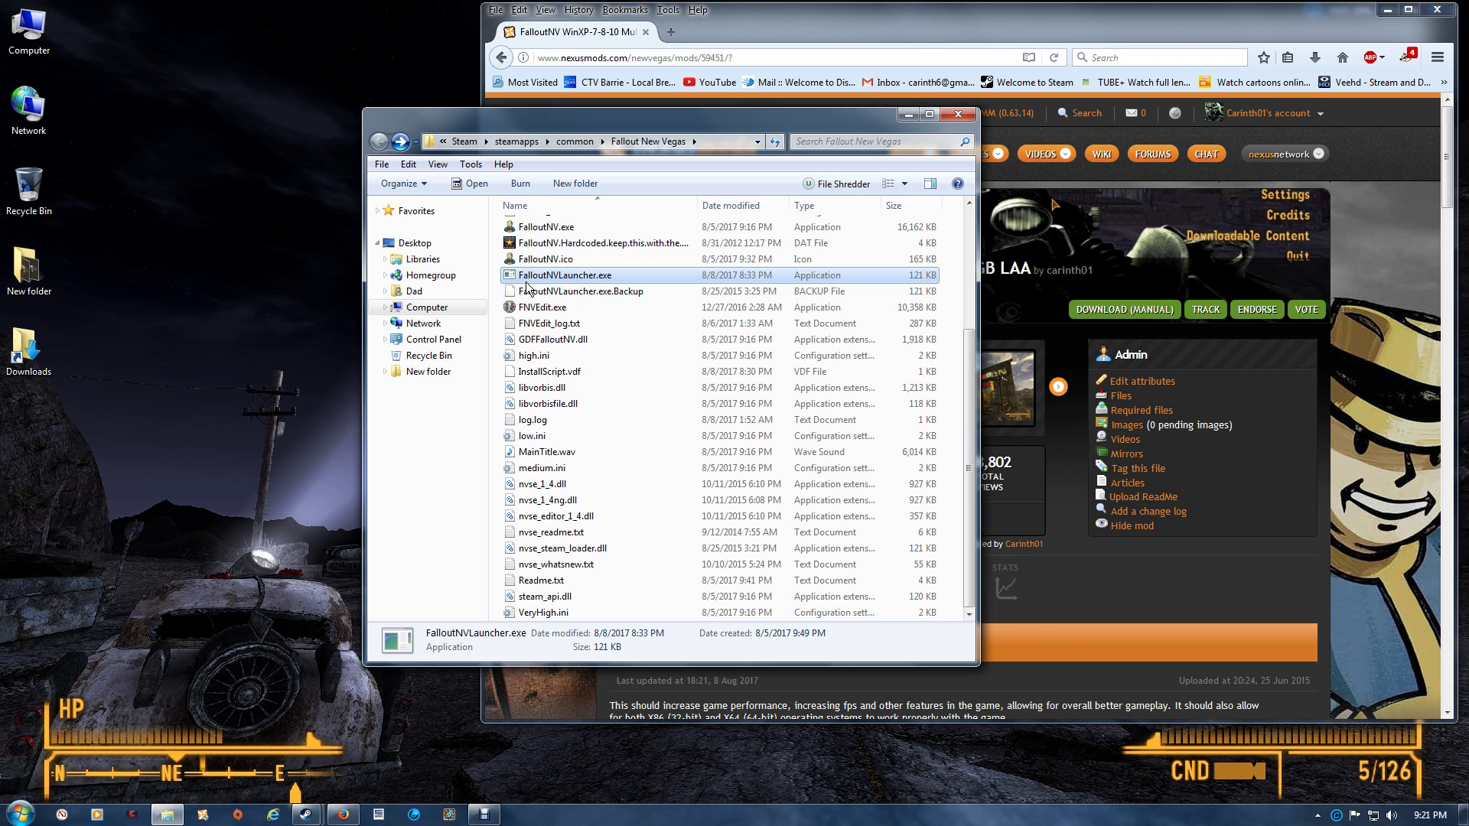
mouse_move(551, 280)
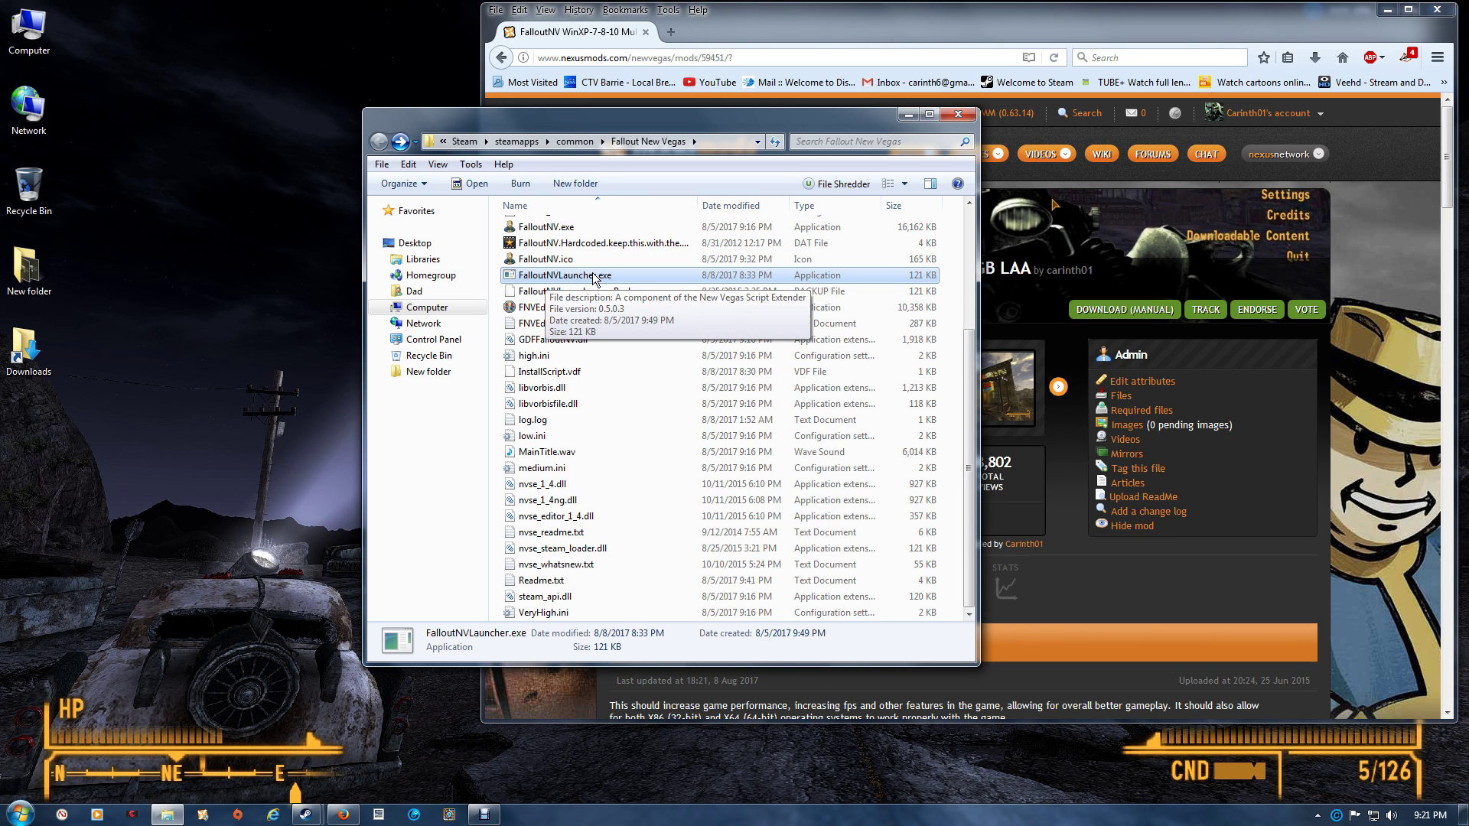
left_click_drag(551, 280, 80, 498)
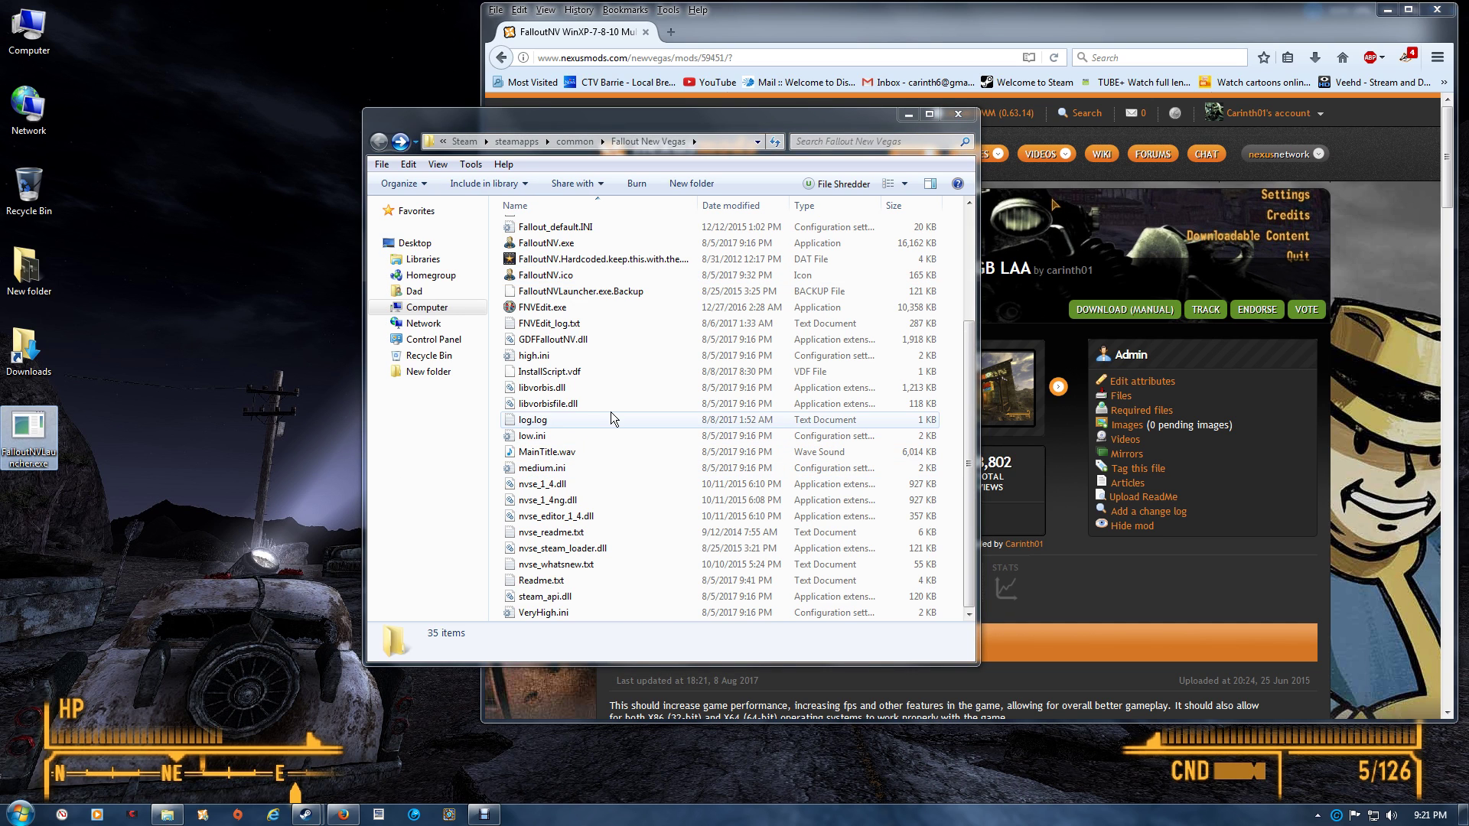
Step: Copy FalloutNVLauncher.exe from the original subfolder and paste it into the Fallout New Vegas game folder
left_click(608, 350)
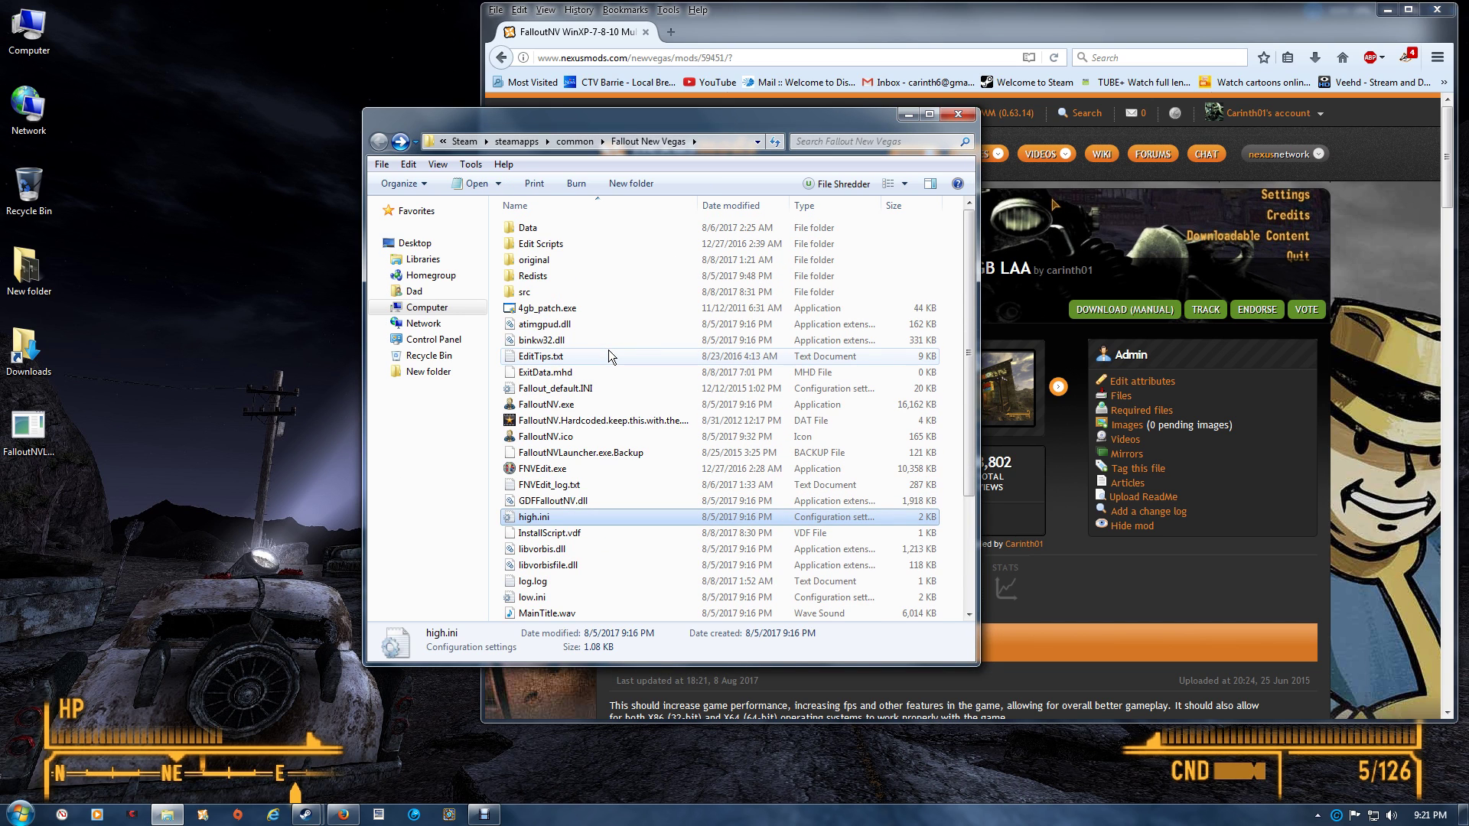
double_click(563, 267)
left_click(566, 244)
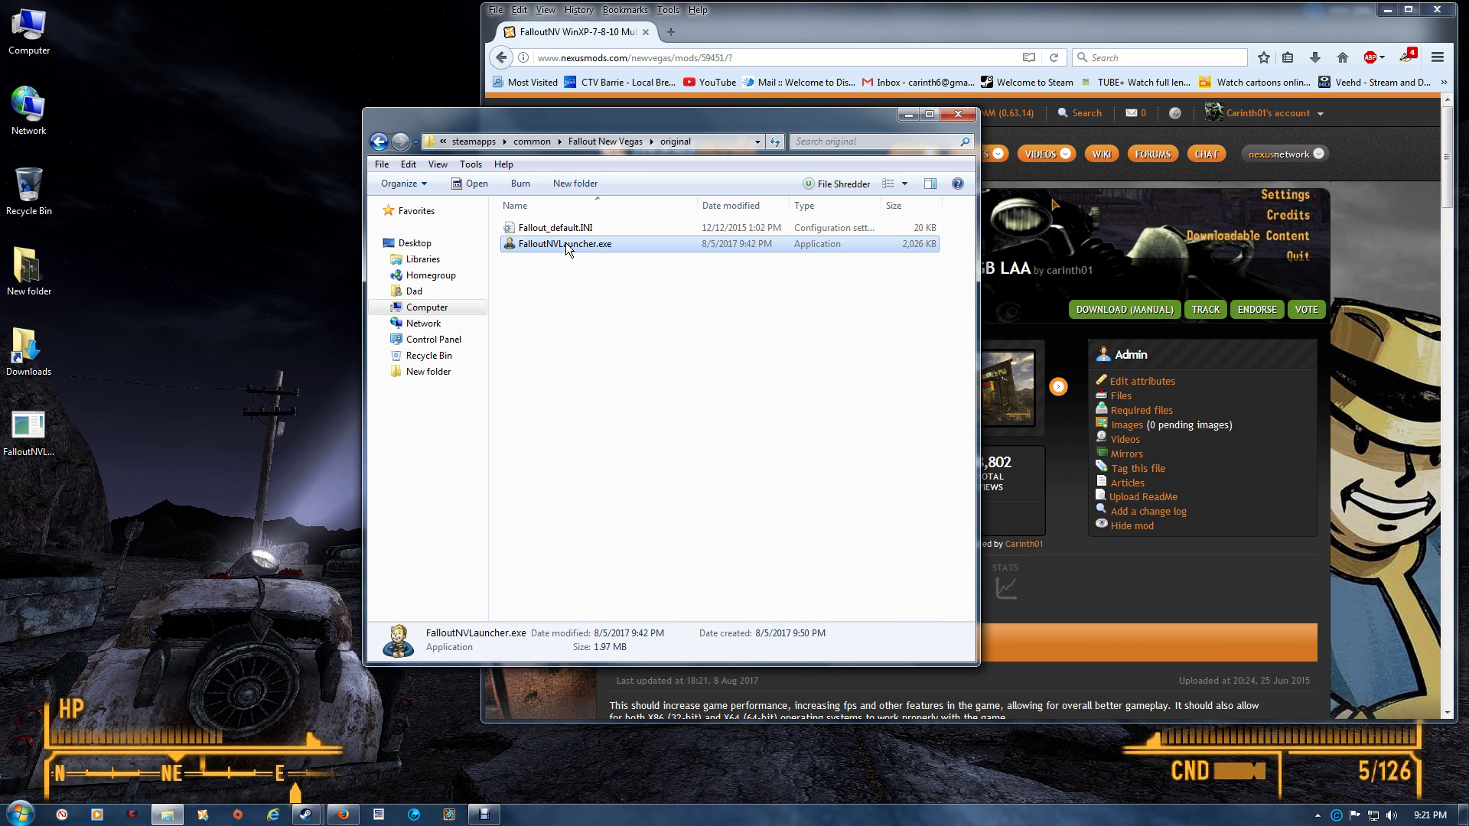
right_click(566, 243)
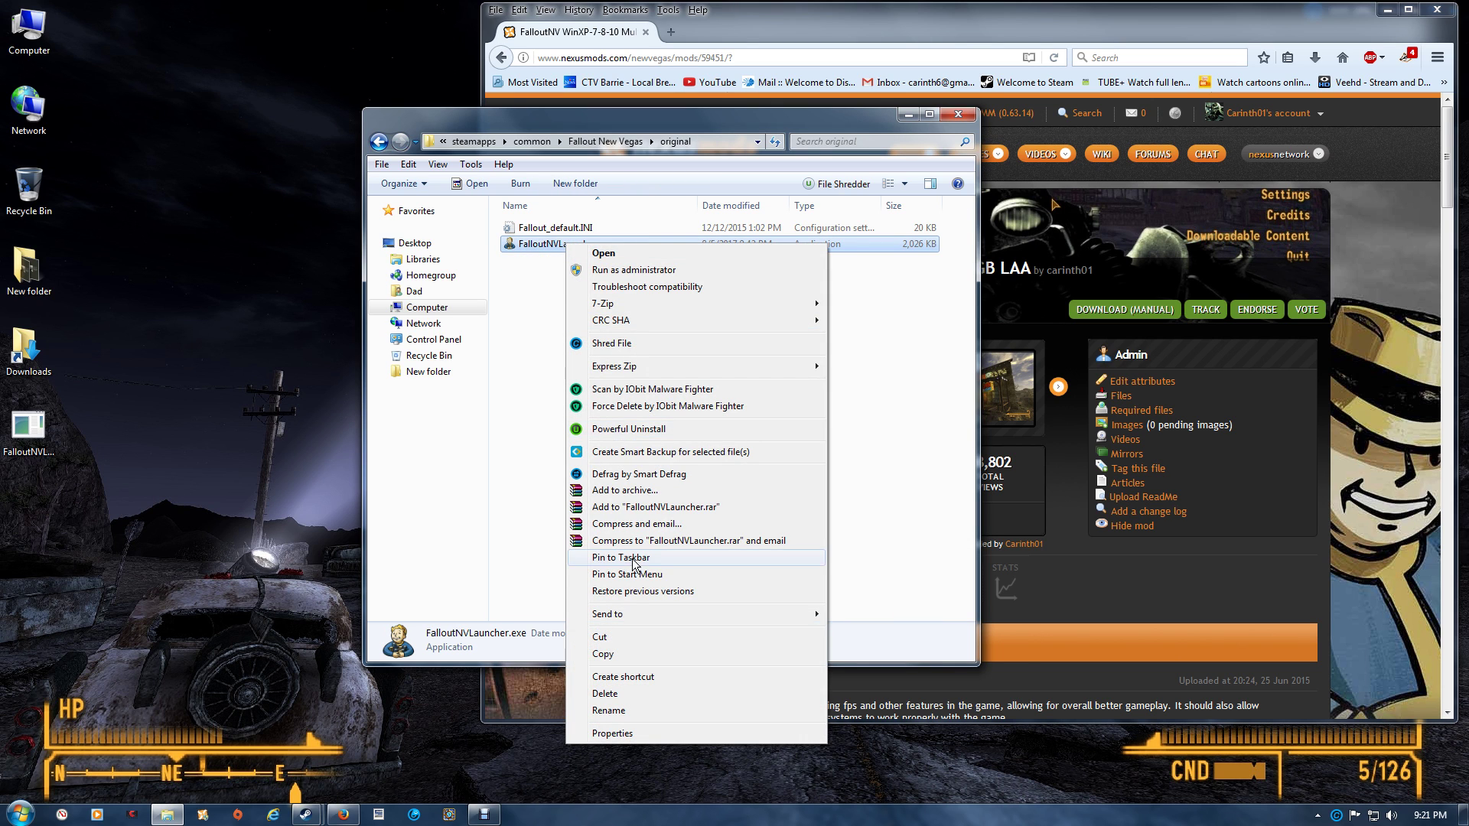
left_click(613, 654)
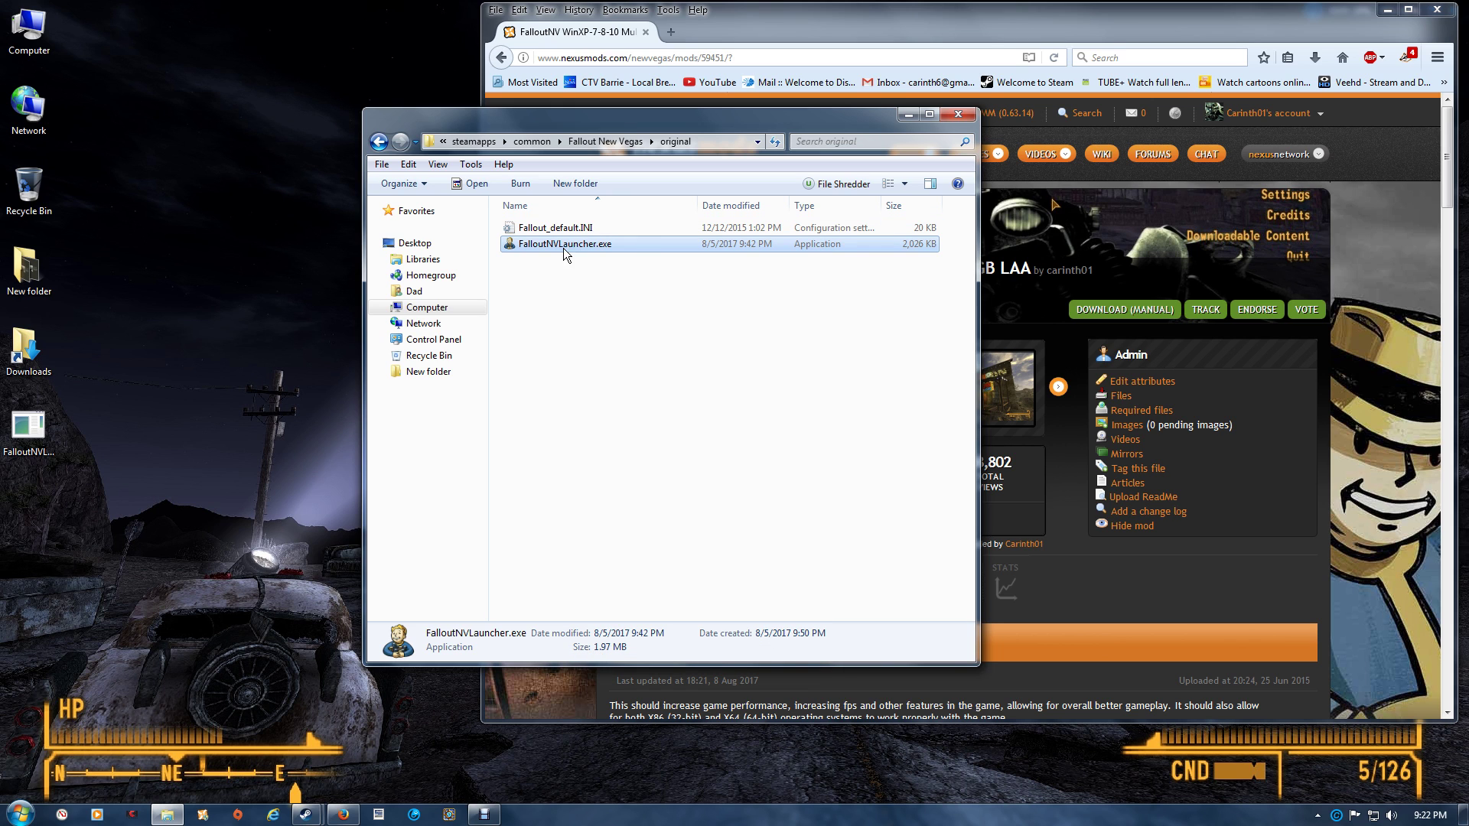
left_click(378, 143)
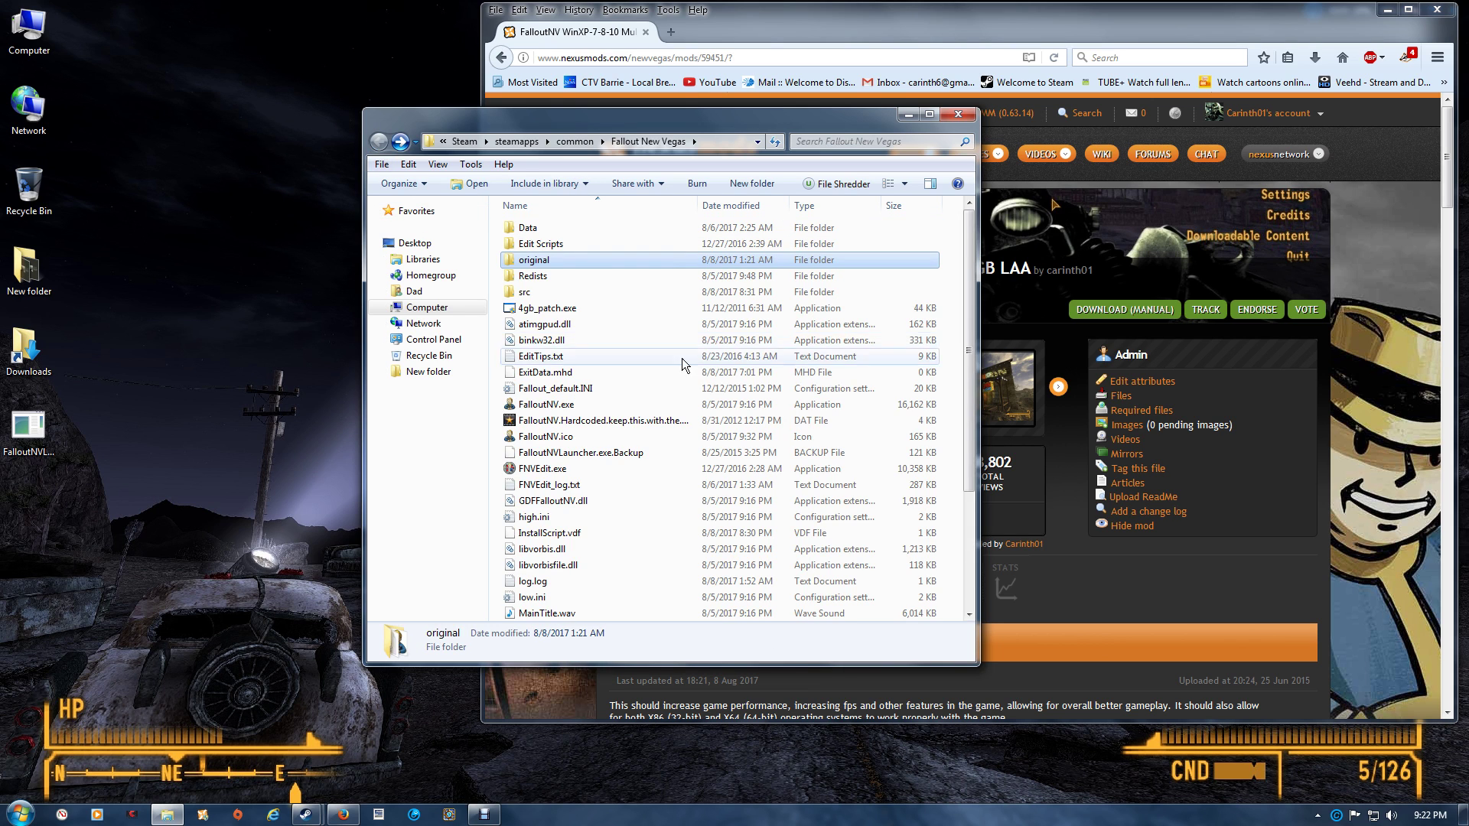
right_click(959, 459)
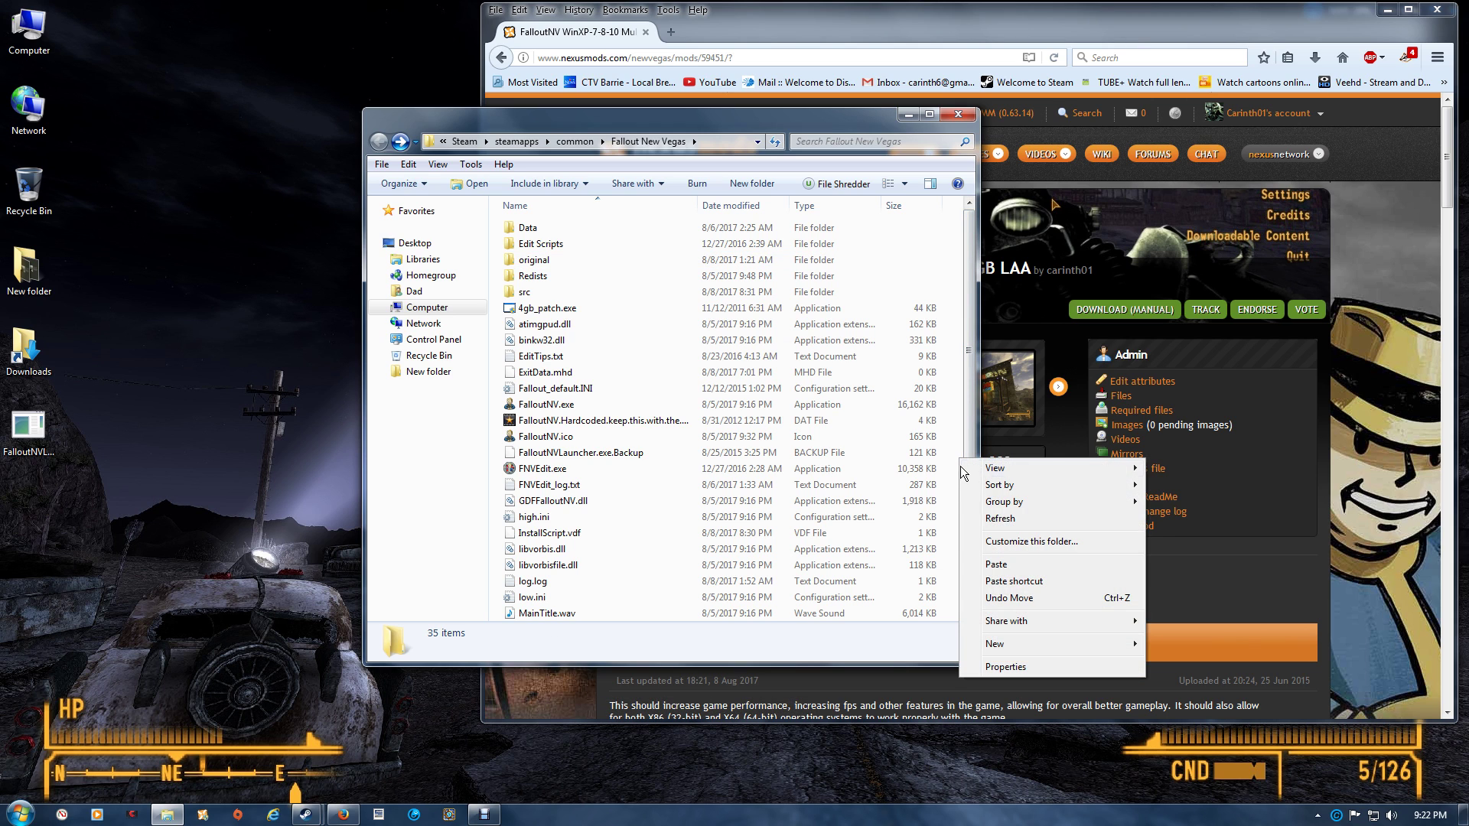
left_click(1002, 566)
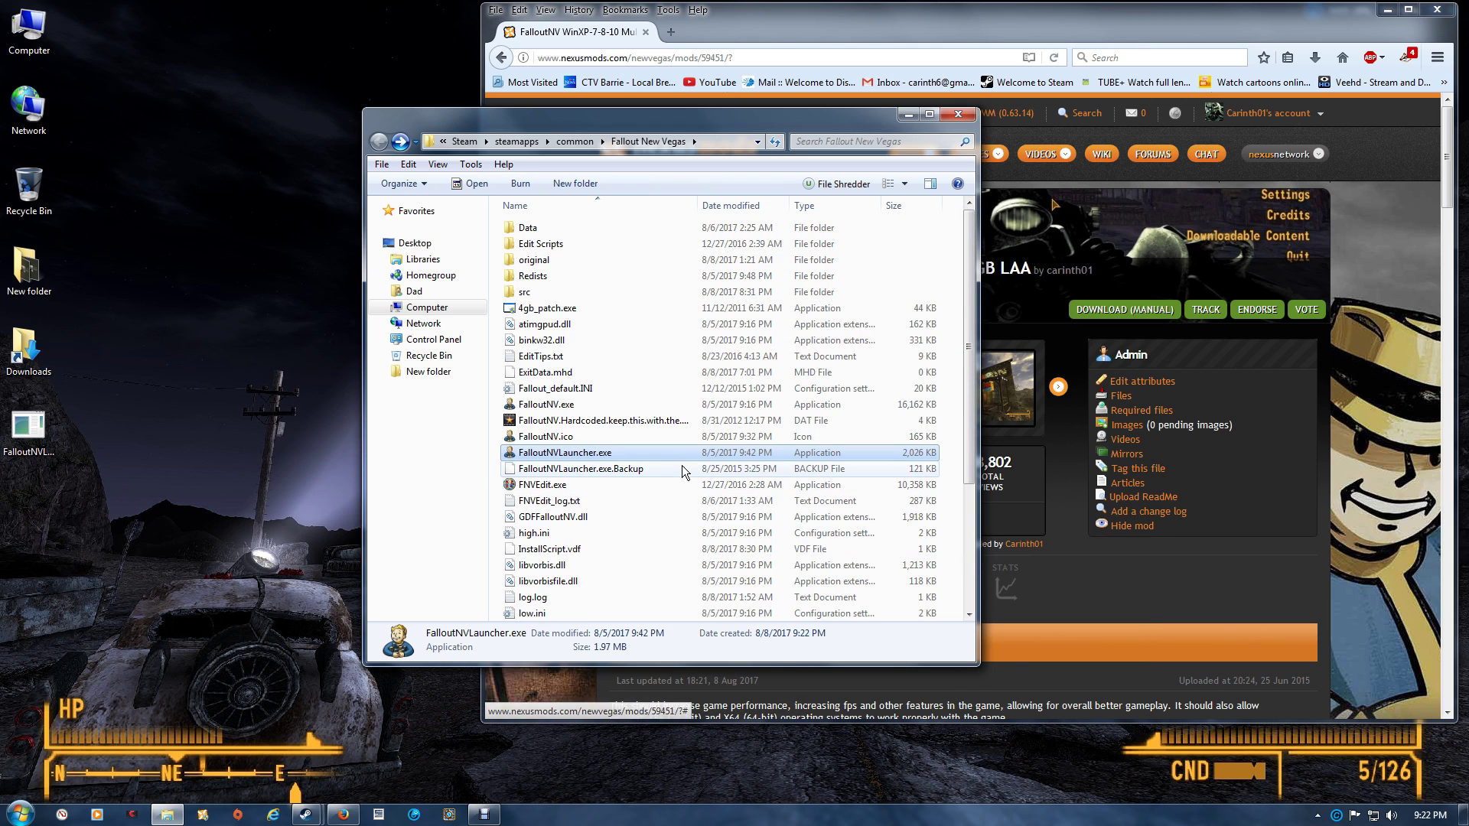
Step: Run the pasted FalloutNVLauncher.exe, accept its graphics options with the resolution 2103x1183, and exit the launcher
double_click(599, 457)
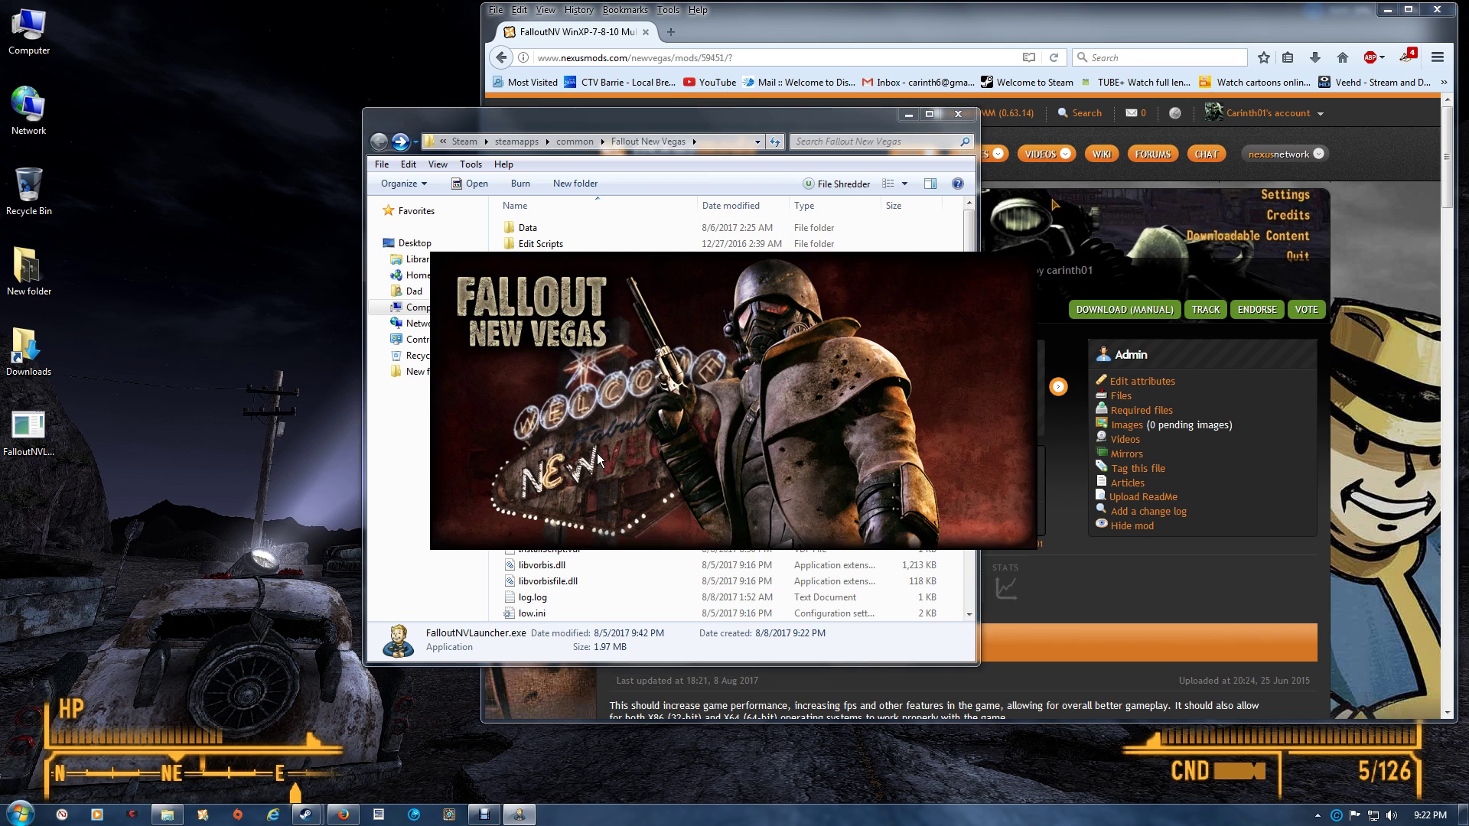
left_click(967, 378)
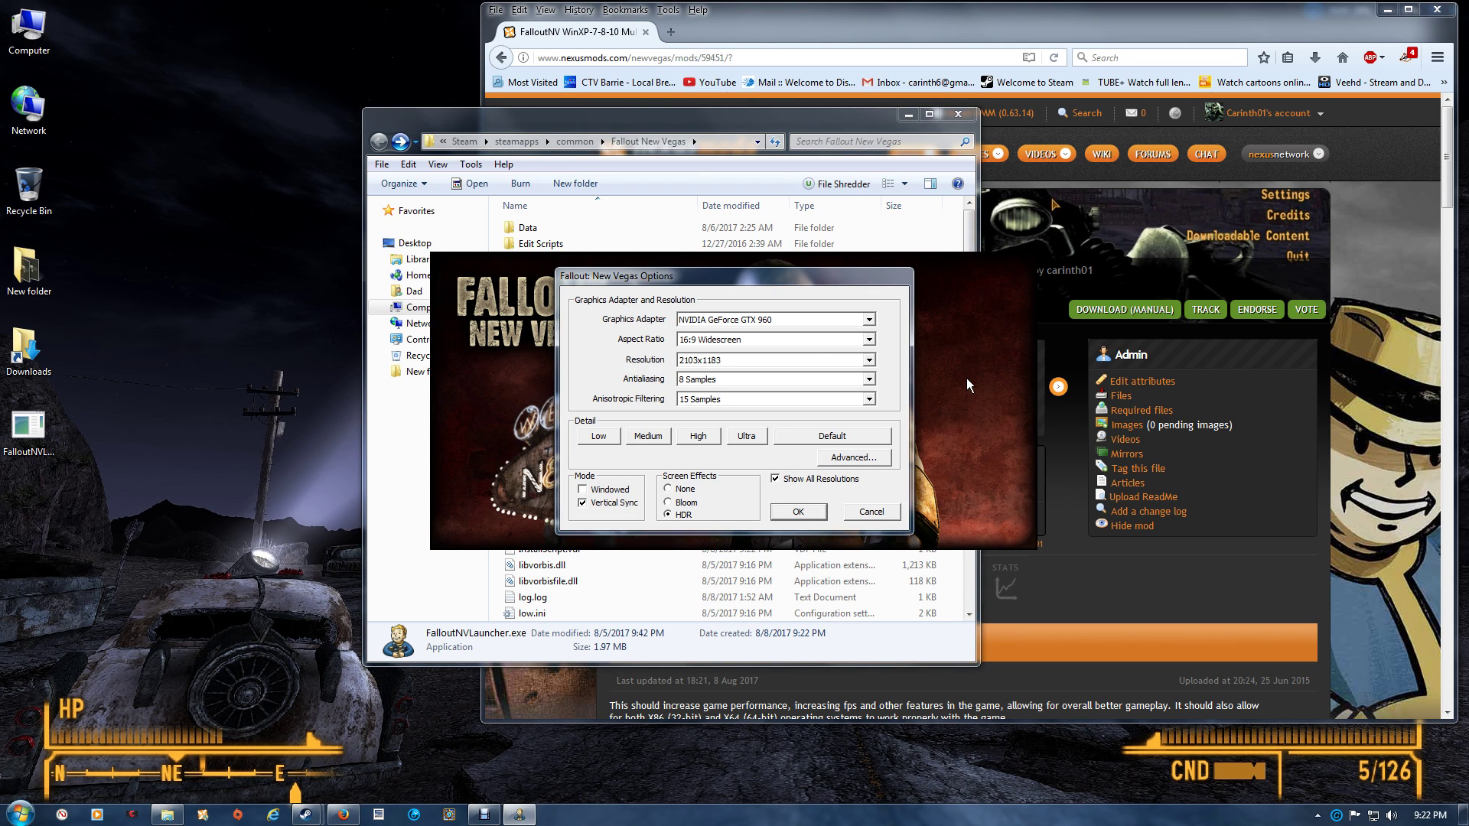
left_click(729, 355)
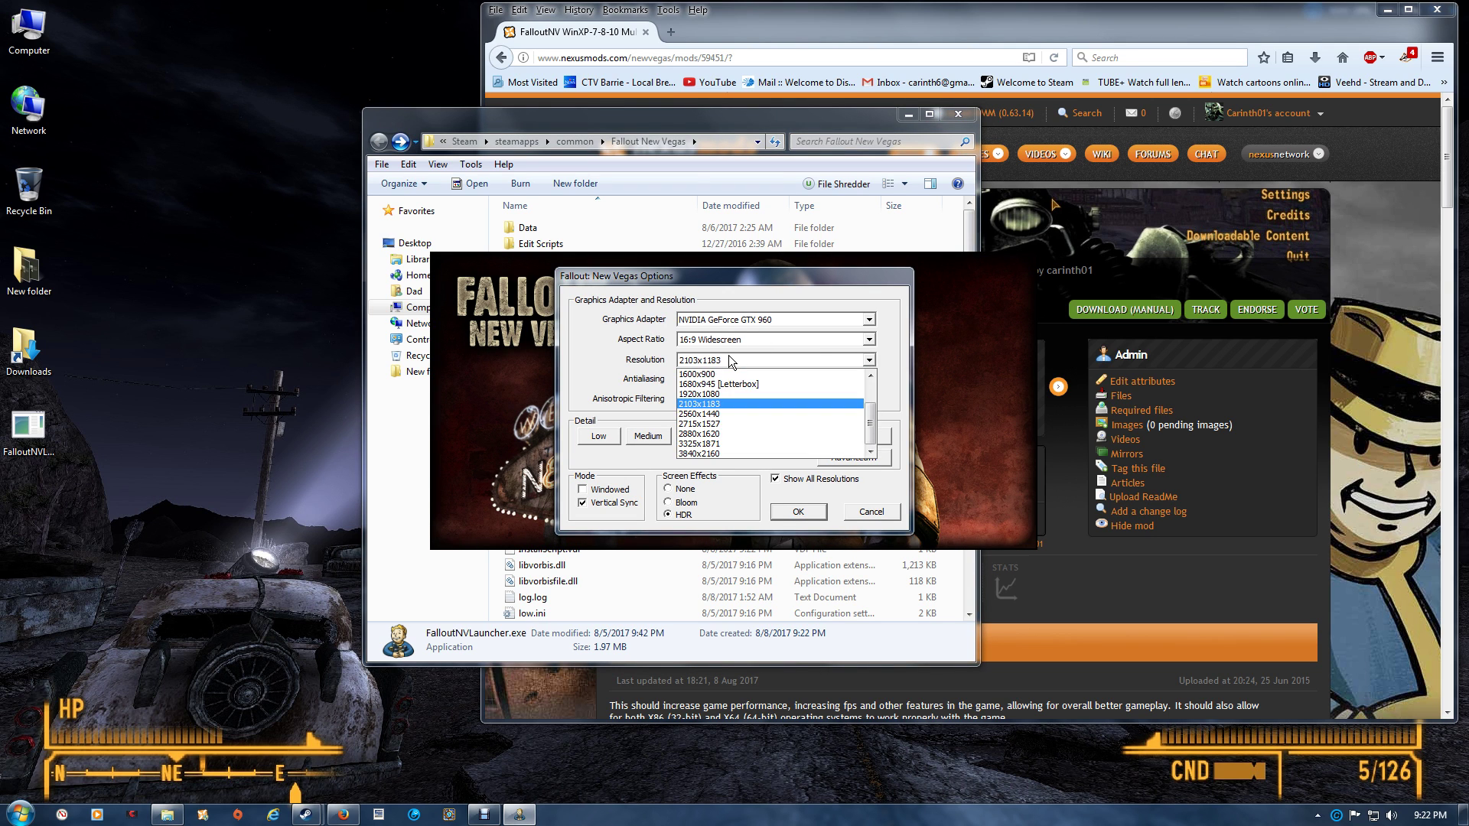
left_click(728, 355)
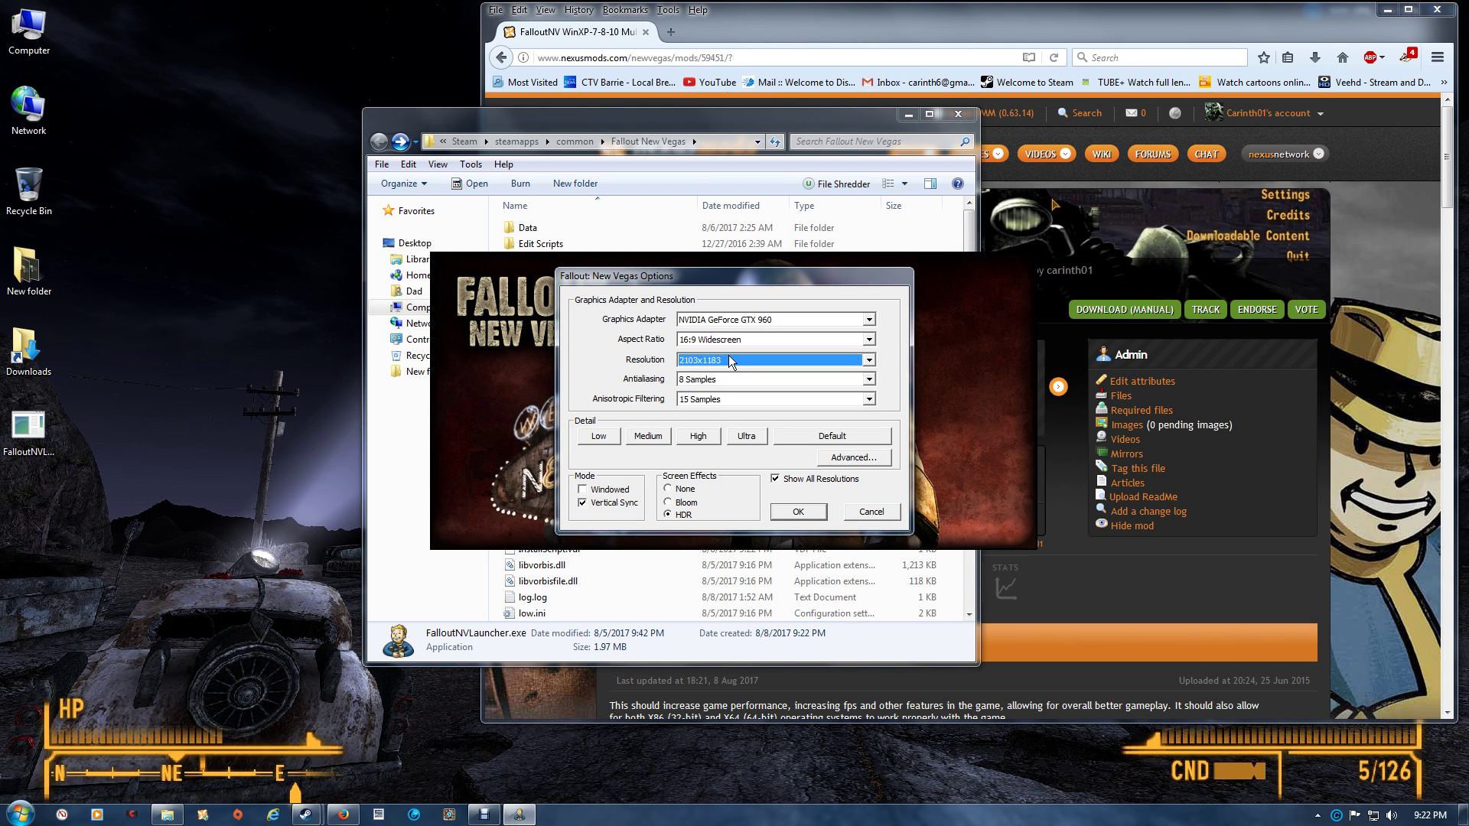
left_click(793, 511)
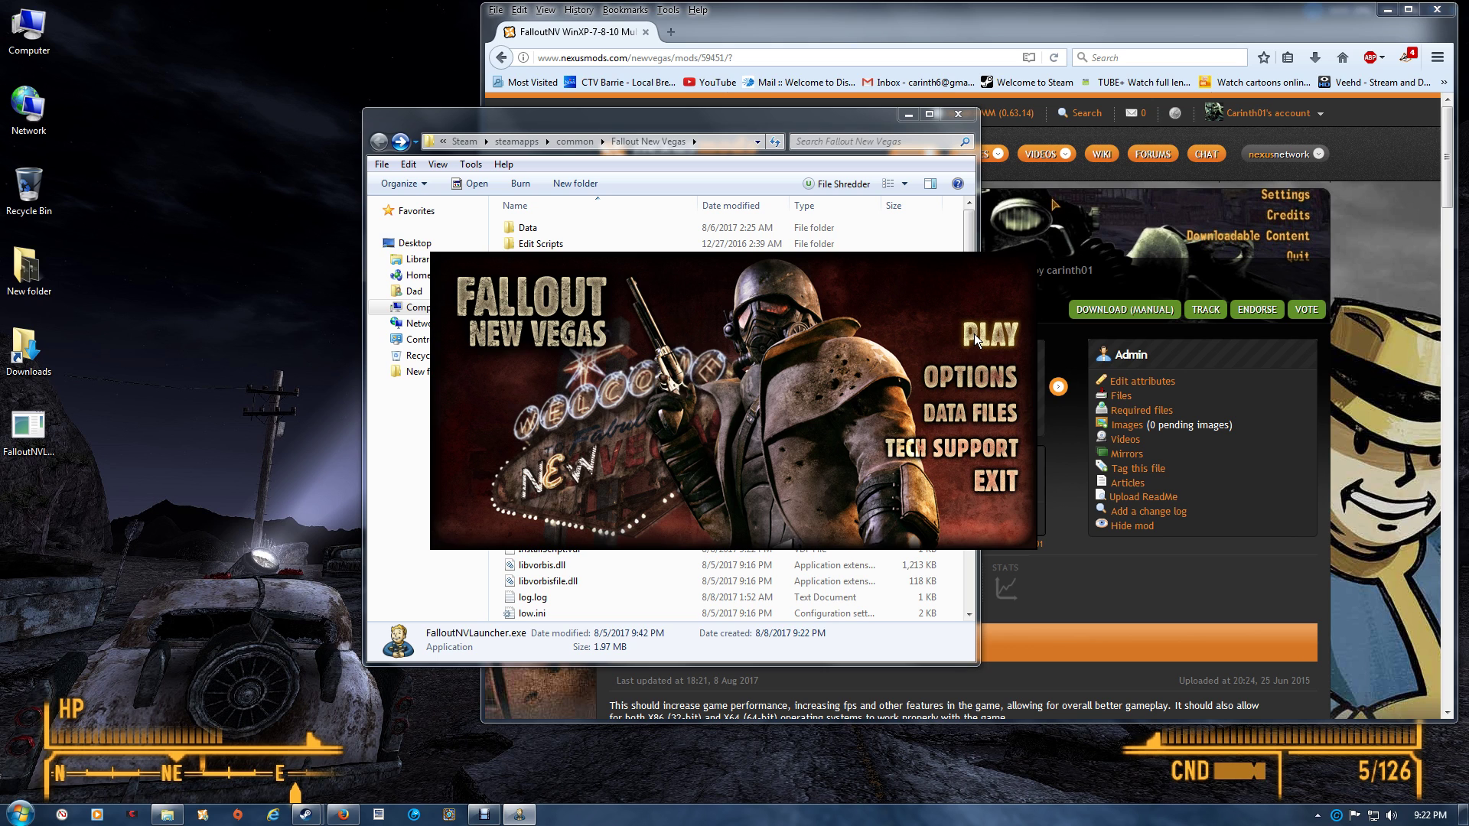
left_click(989, 481)
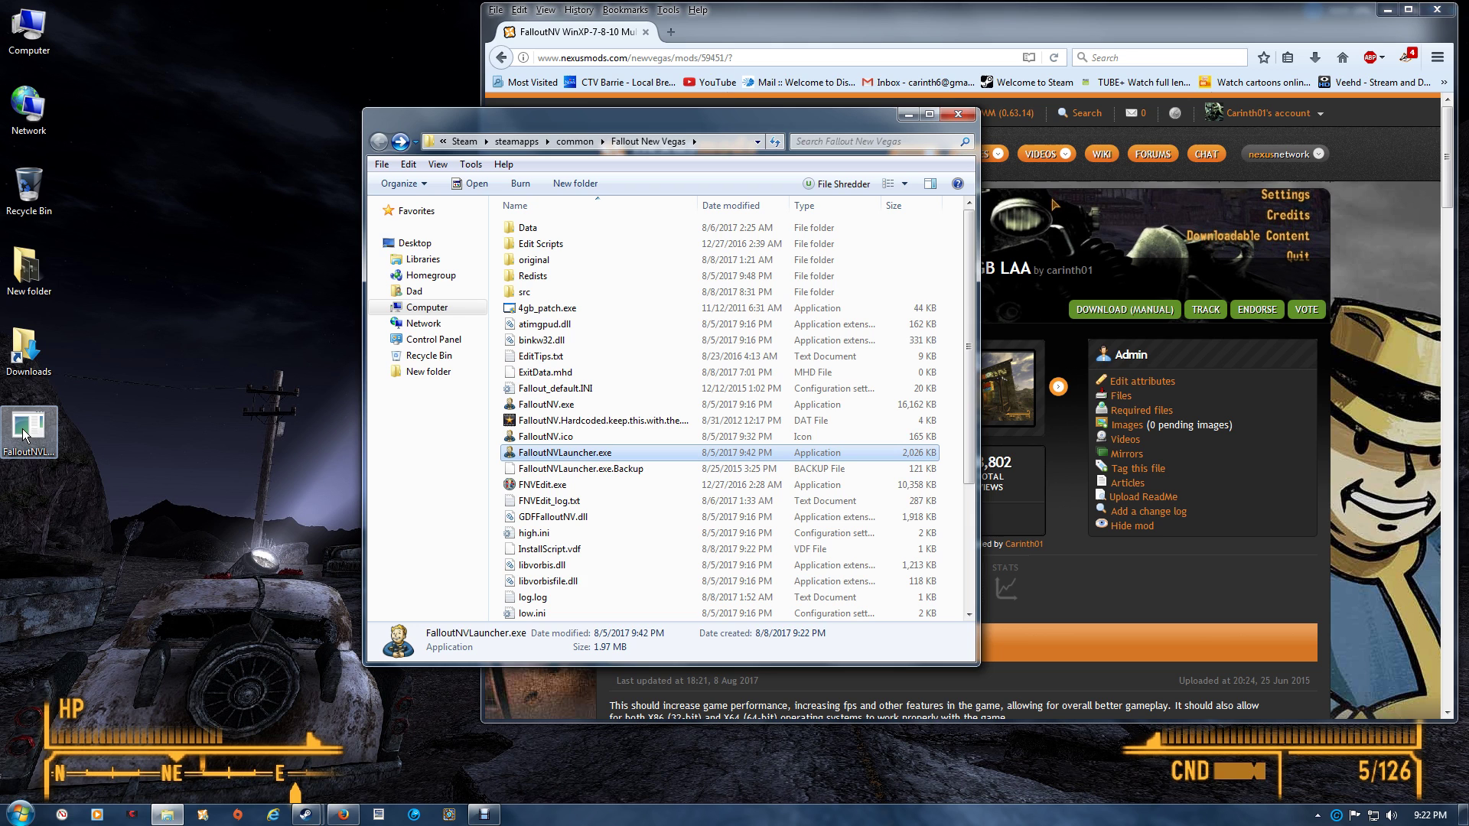
Step: Move FalloutNVLauncher.exe from the desktop back into the game folder, replacing the existing copy, and close the folder window
left_click_drag(24, 435, 933, 440)
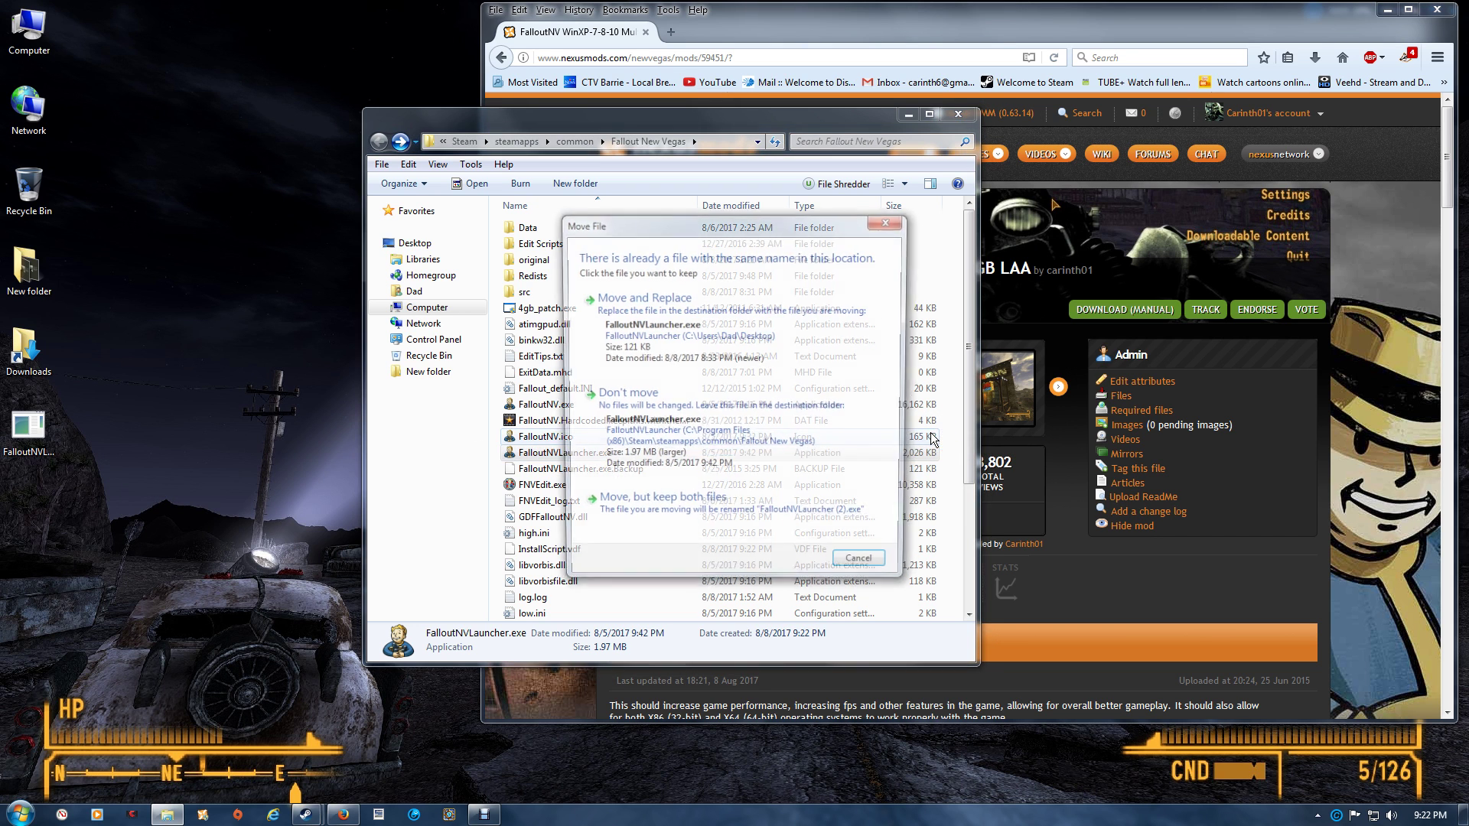
left_click(742, 357)
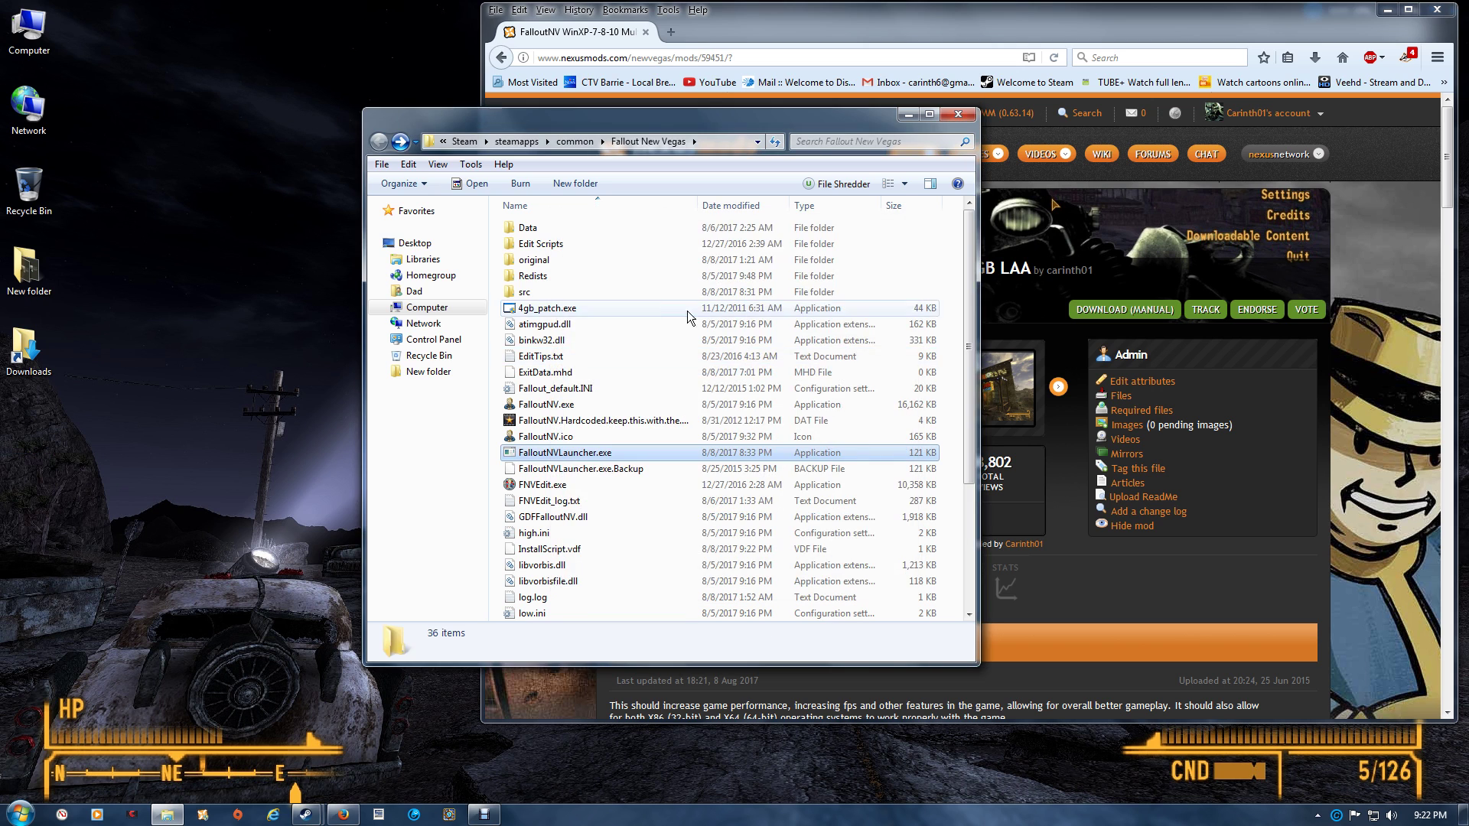
double_click(567, 263)
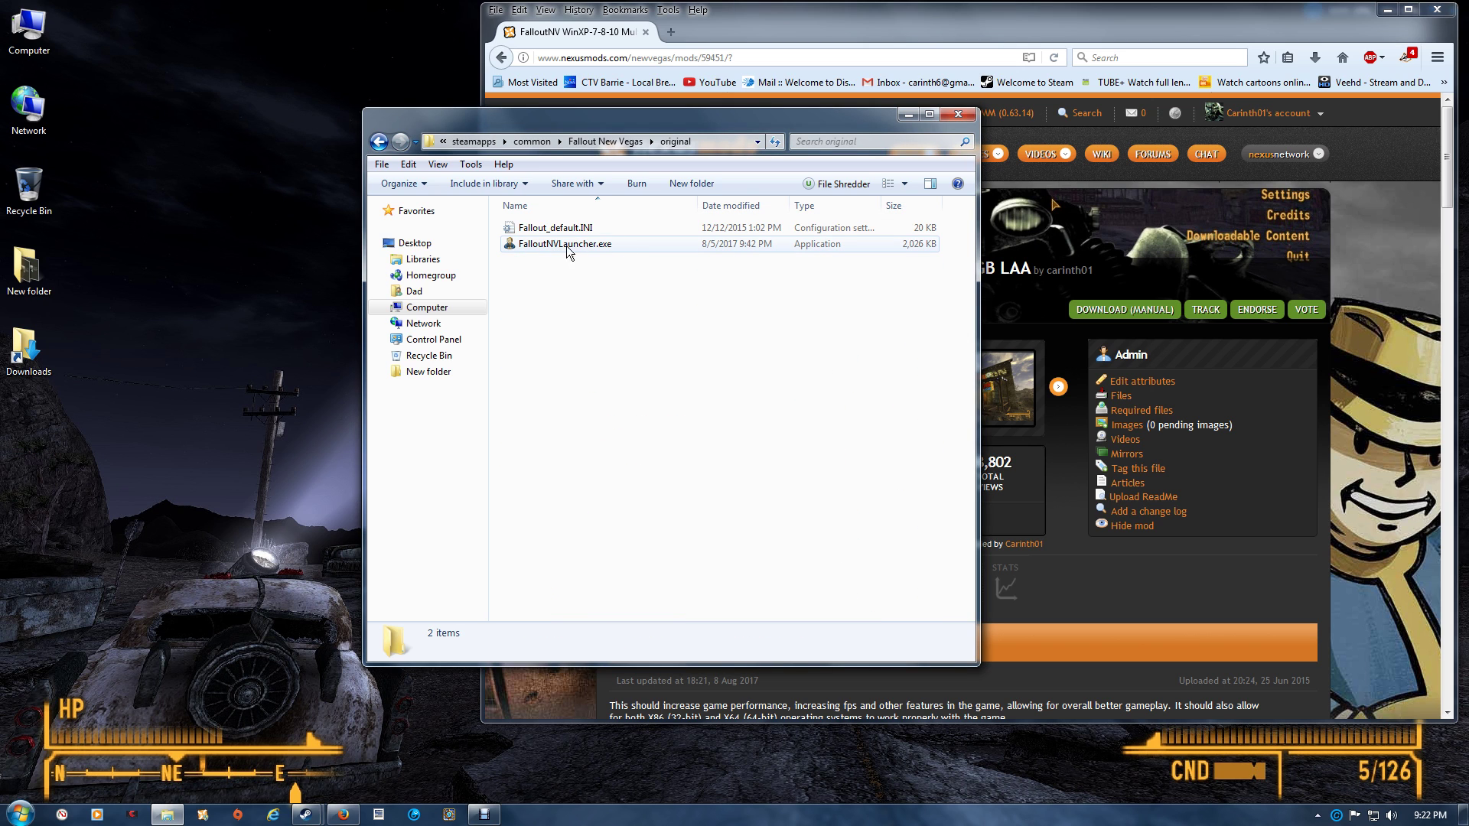
key("BackSpace")
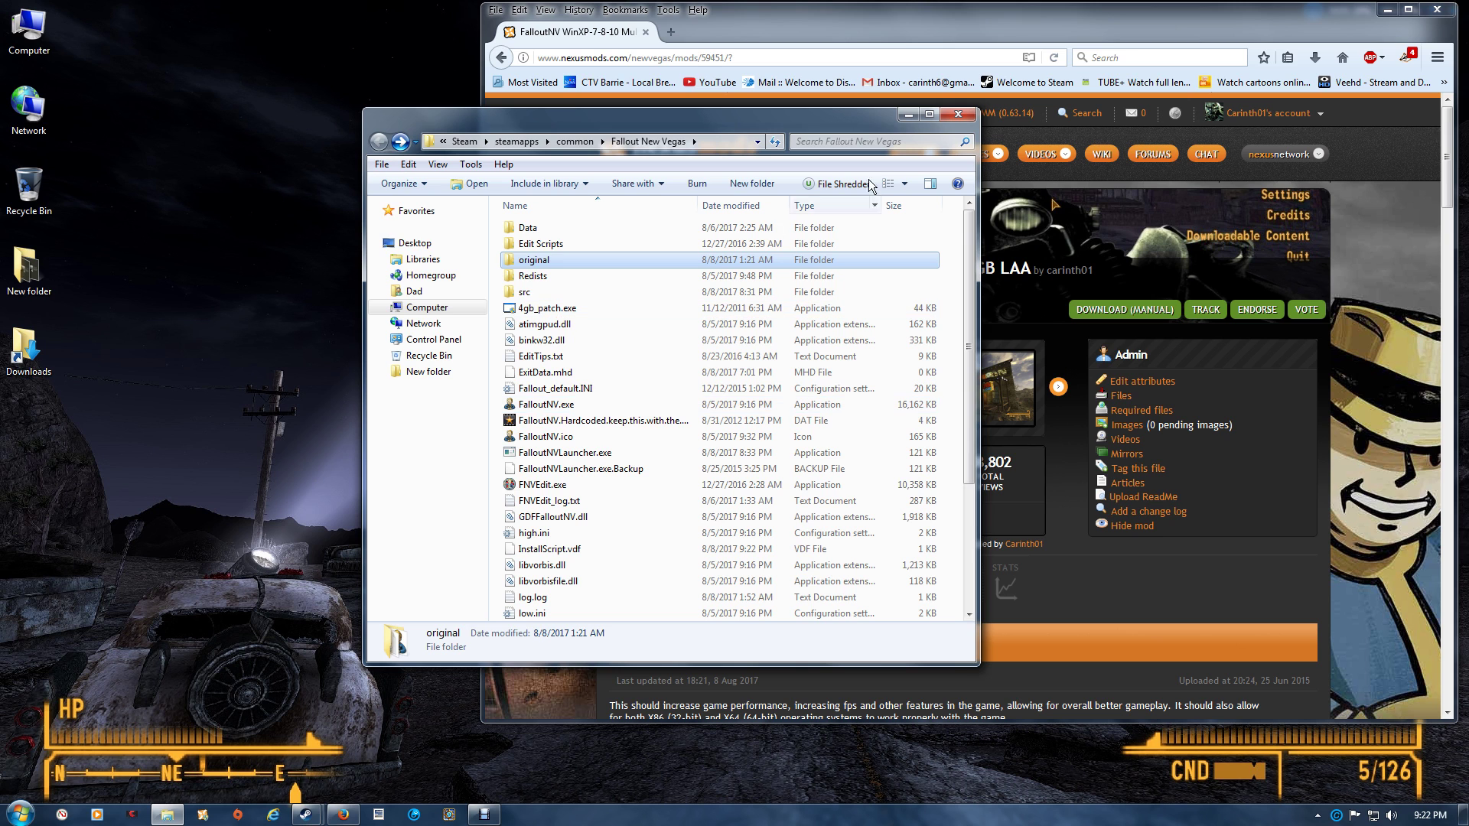
left_click(955, 115)
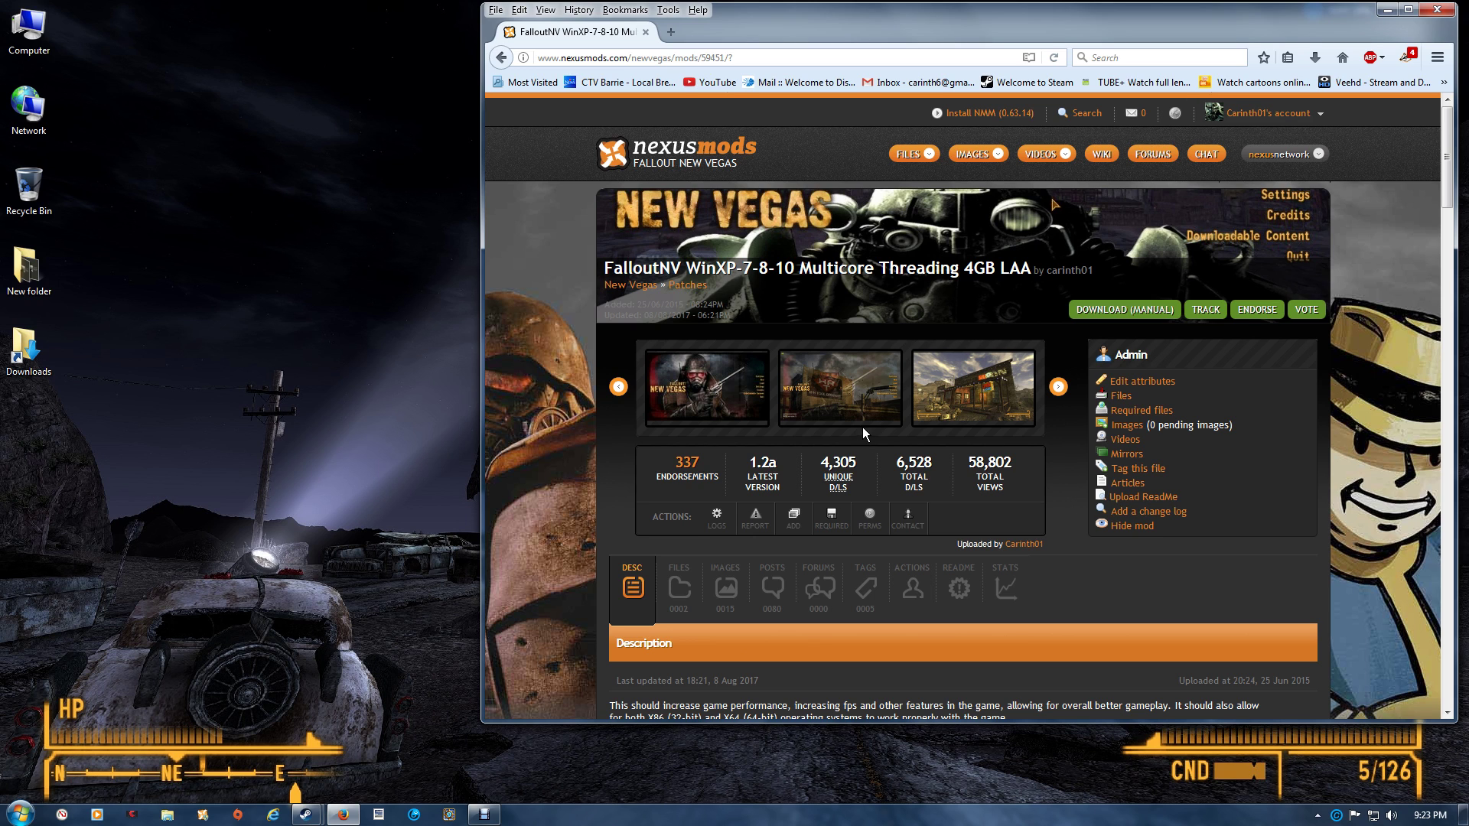
Step: Open the download page for ENB and SweetFX for FalloutNV from the link in the mod description
scroll(955, 425, "down", 10)
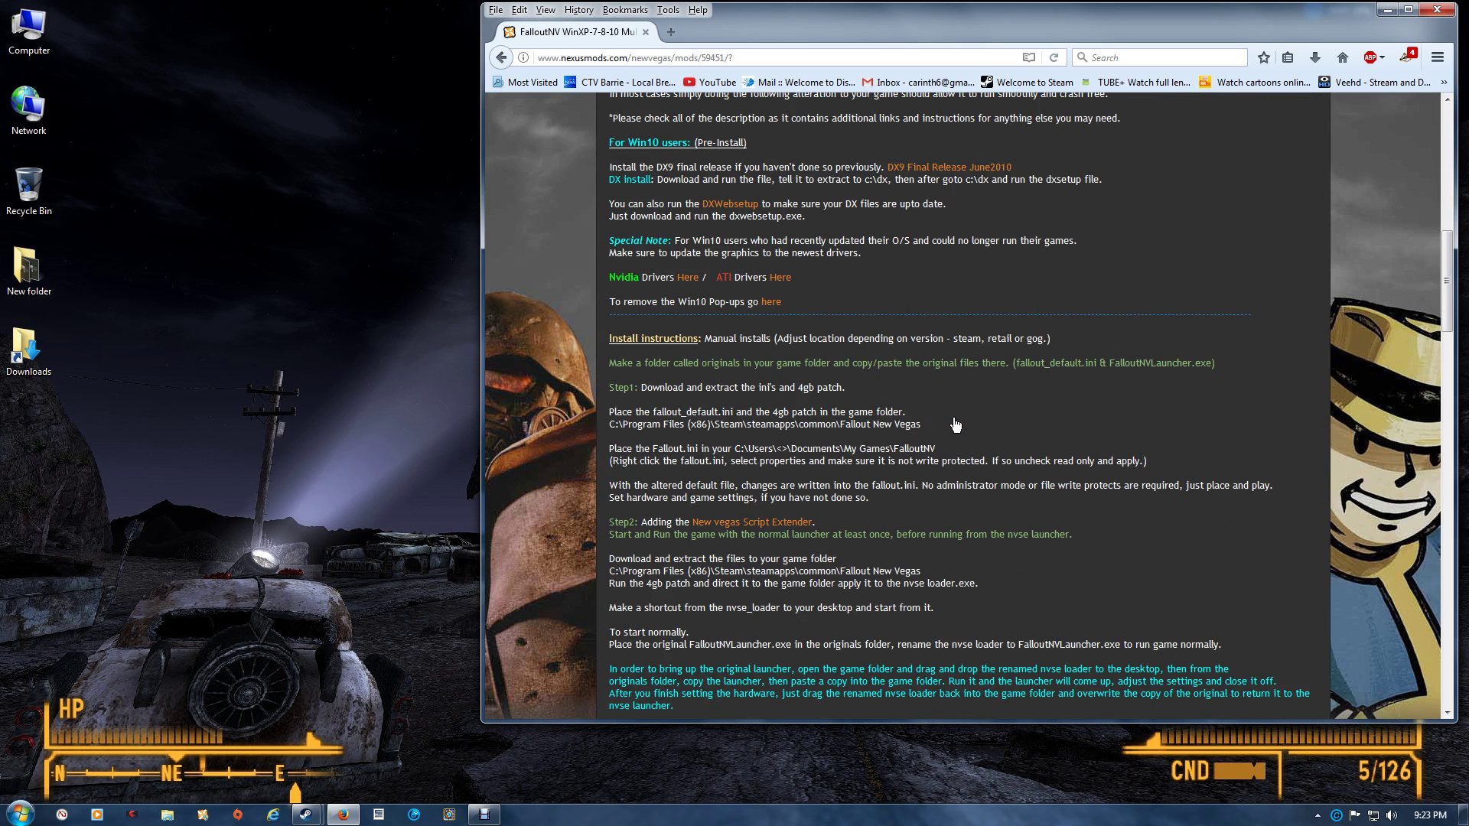
scroll(954, 424, "down", 8)
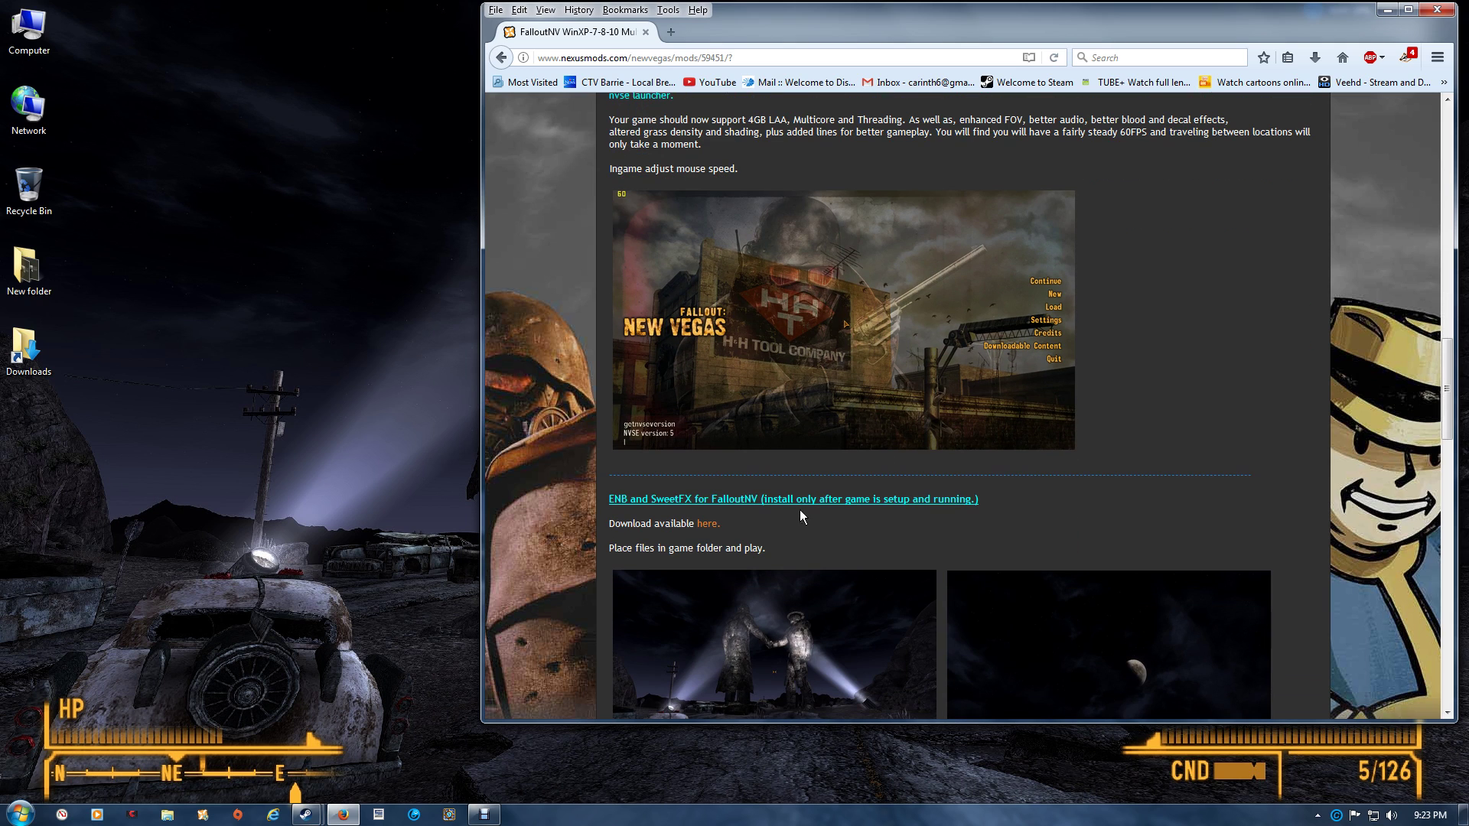
left_click(709, 526)
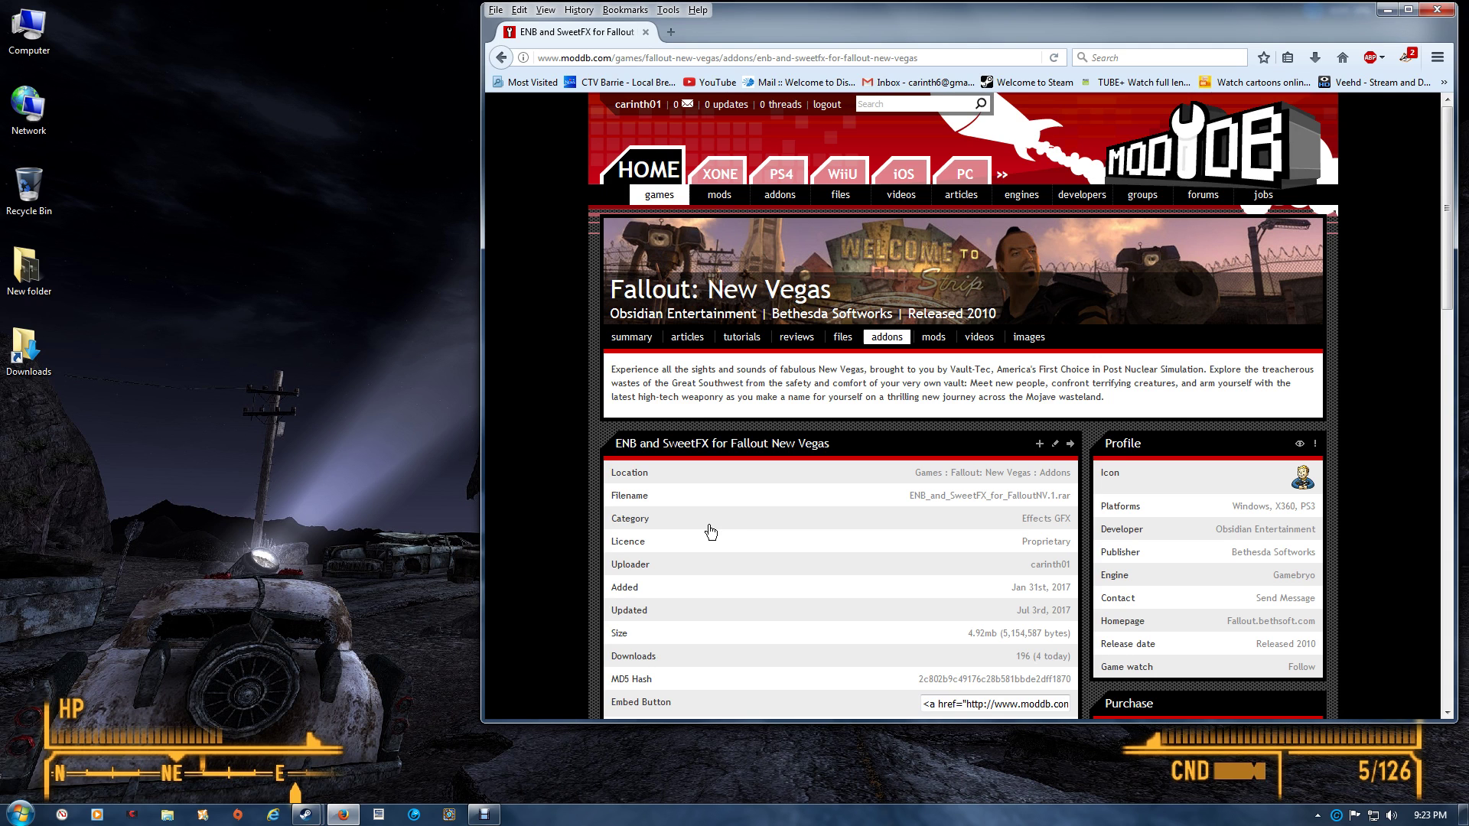
Step: Check the recent downloads list, and download ENB_and_SweetFX_for_FalloutNV.1.rar from the add-on page as a saved file
scroll(761, 524, "down", 3)
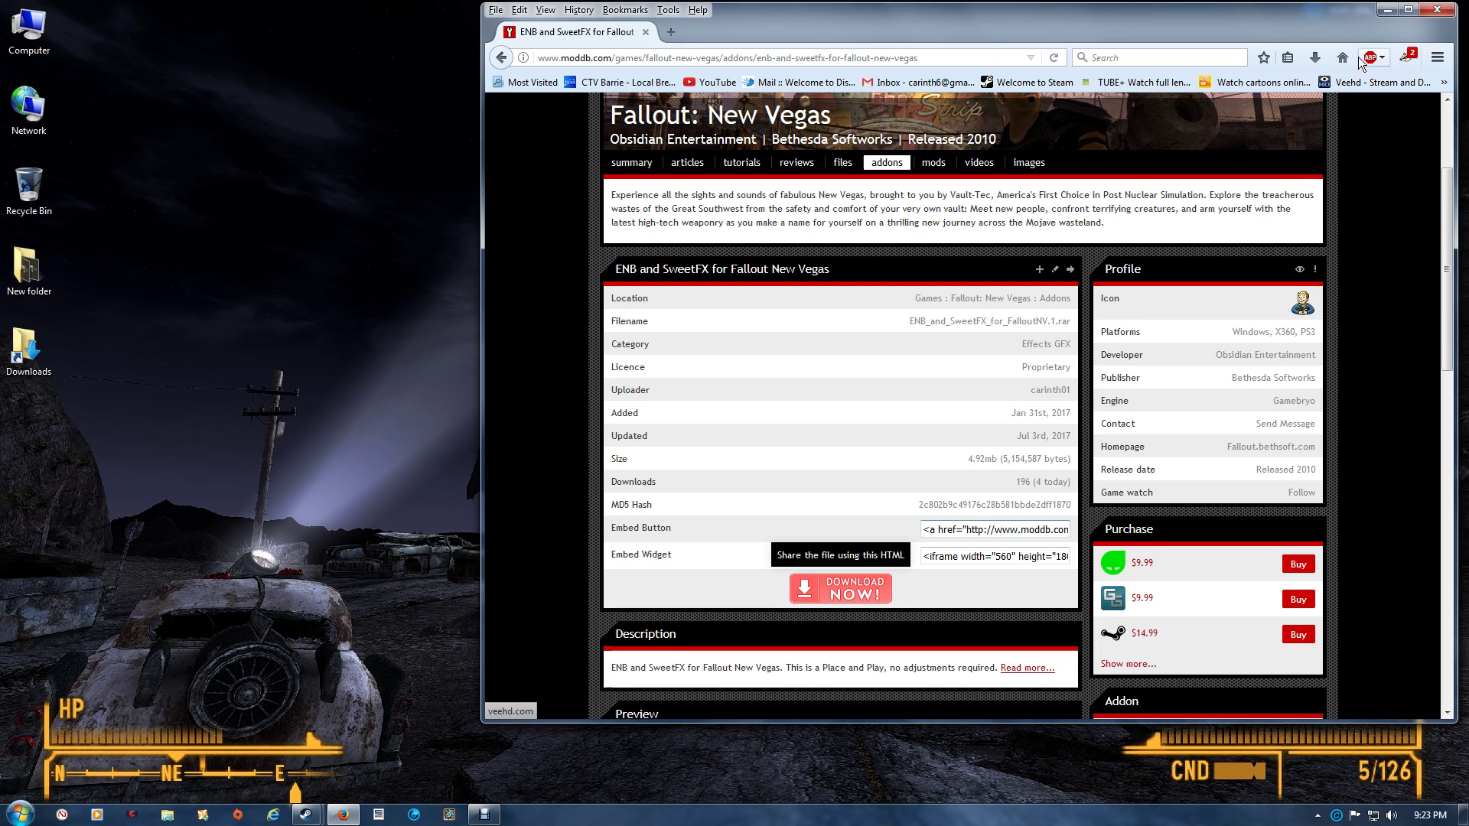
left_click(1317, 61)
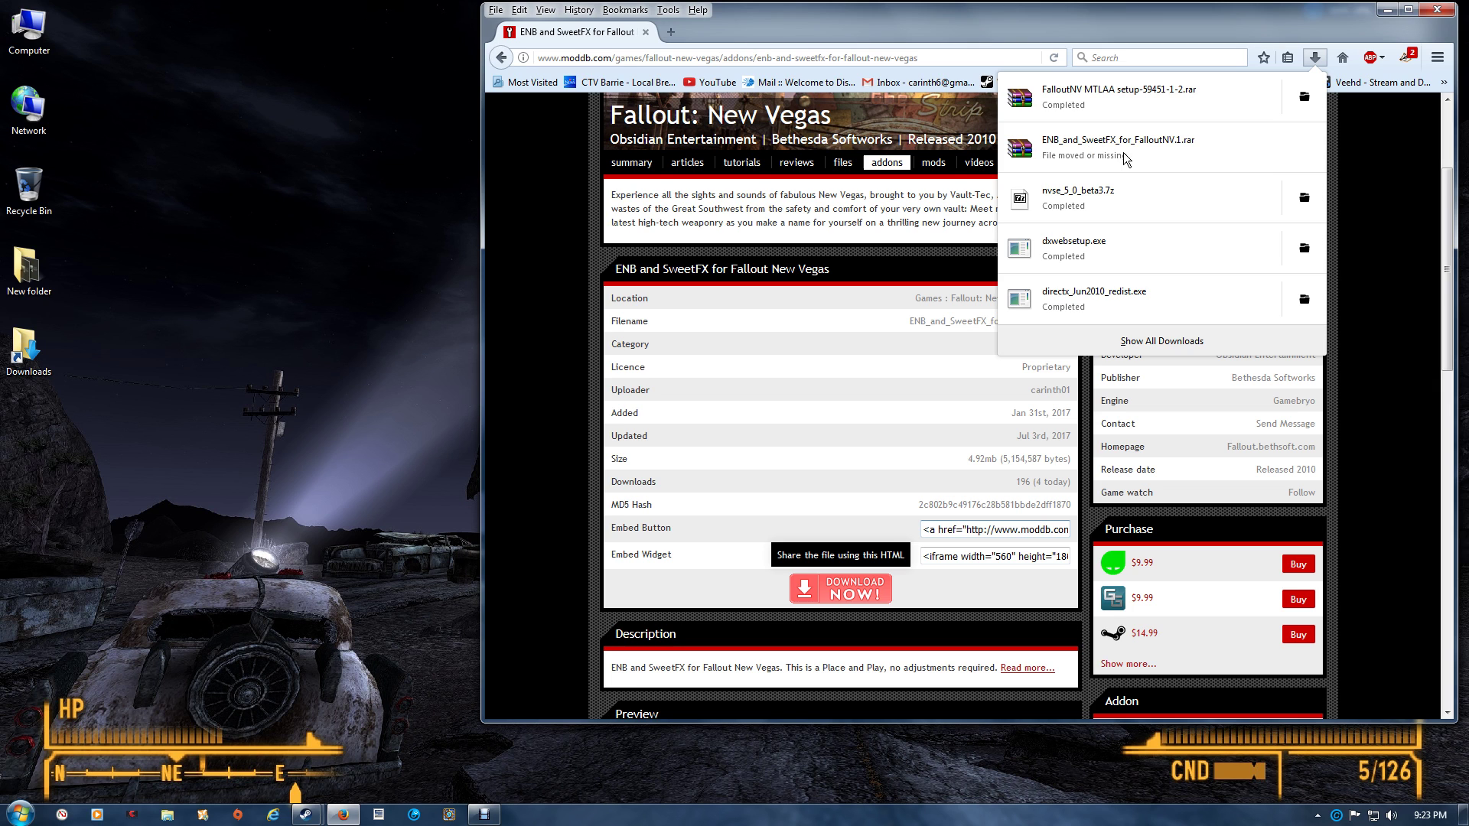
left_click(1409, 187)
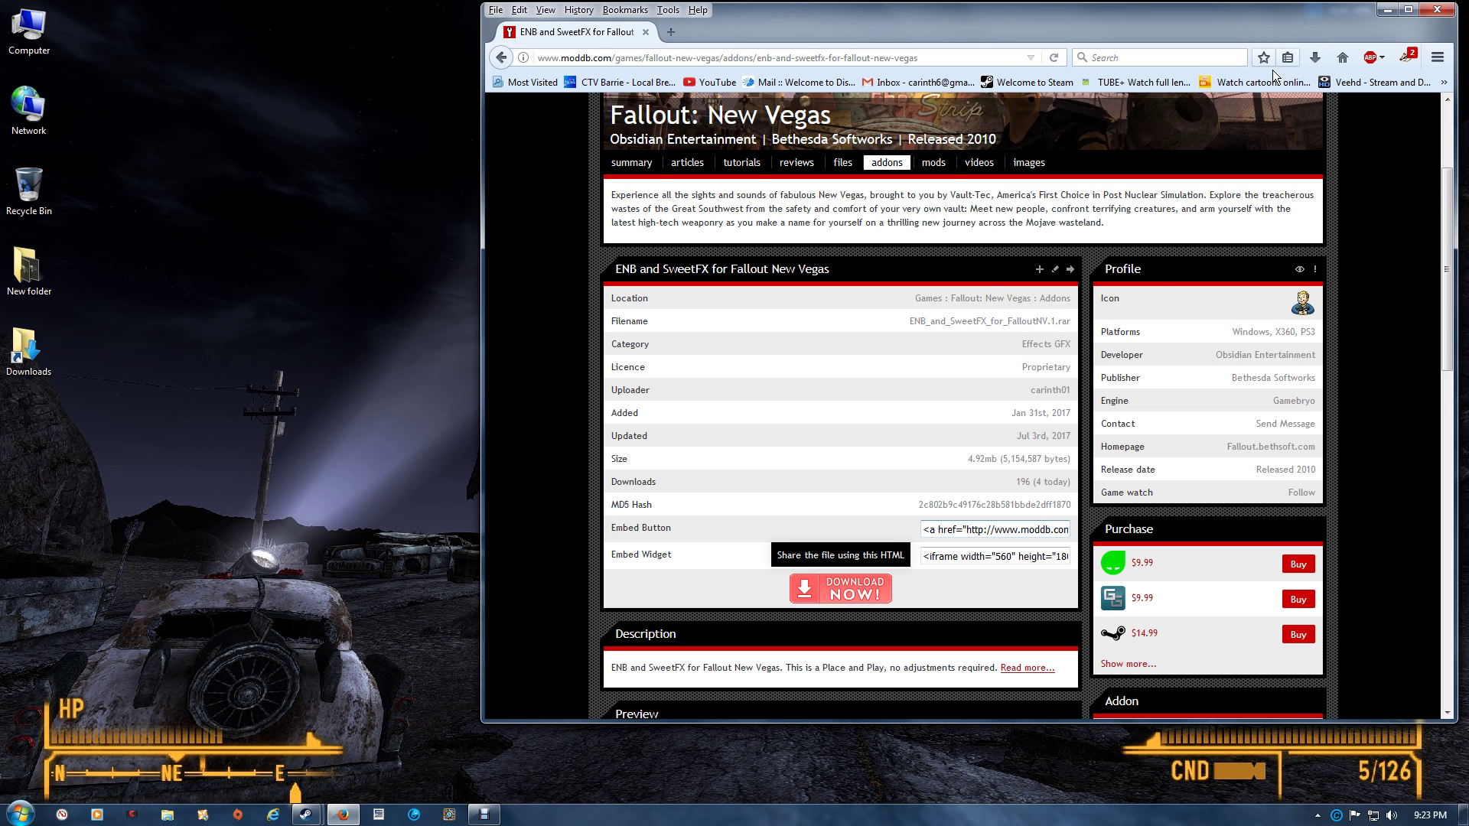
left_click(853, 589)
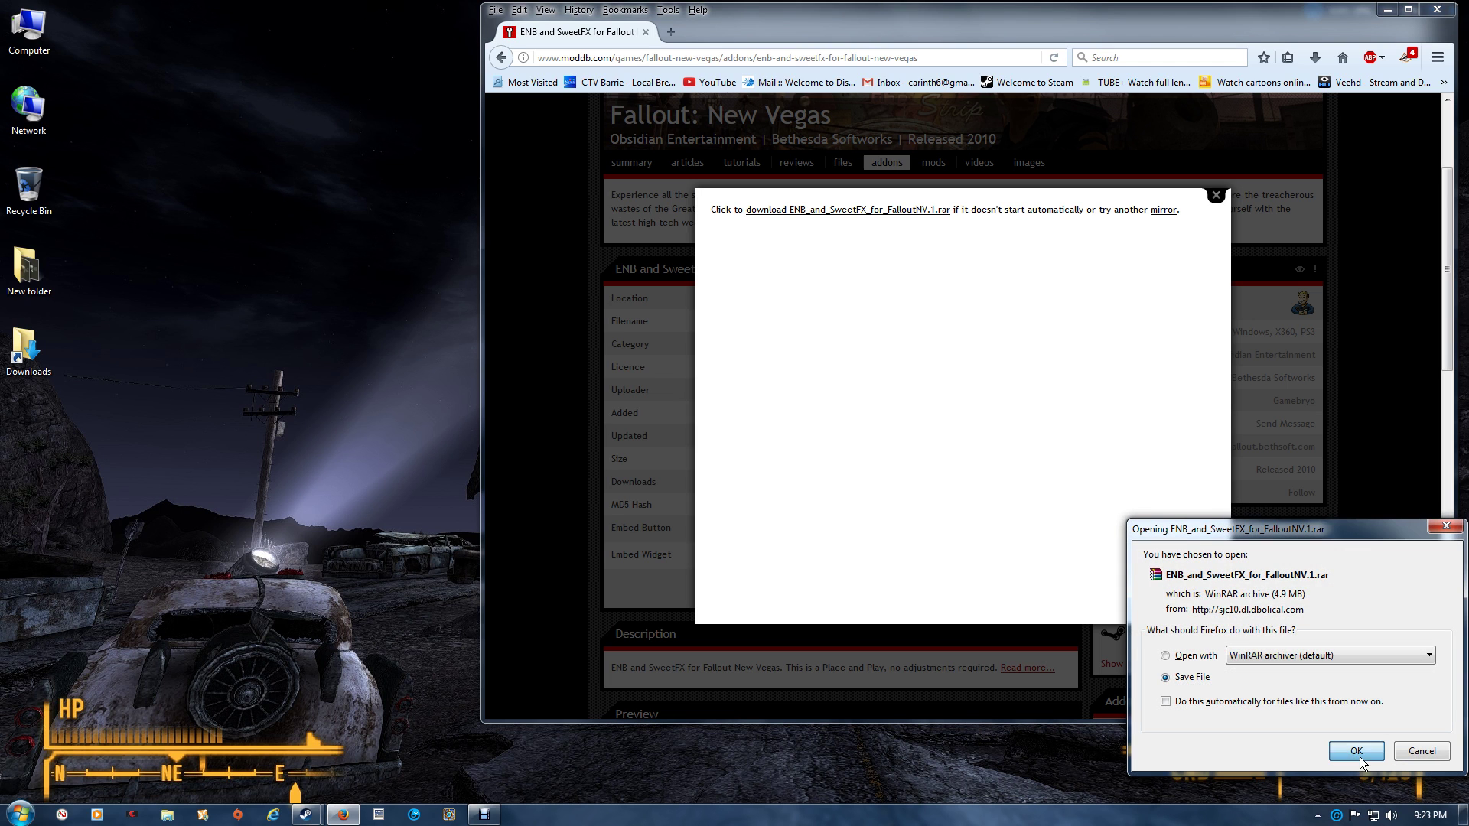
left_click(1354, 751)
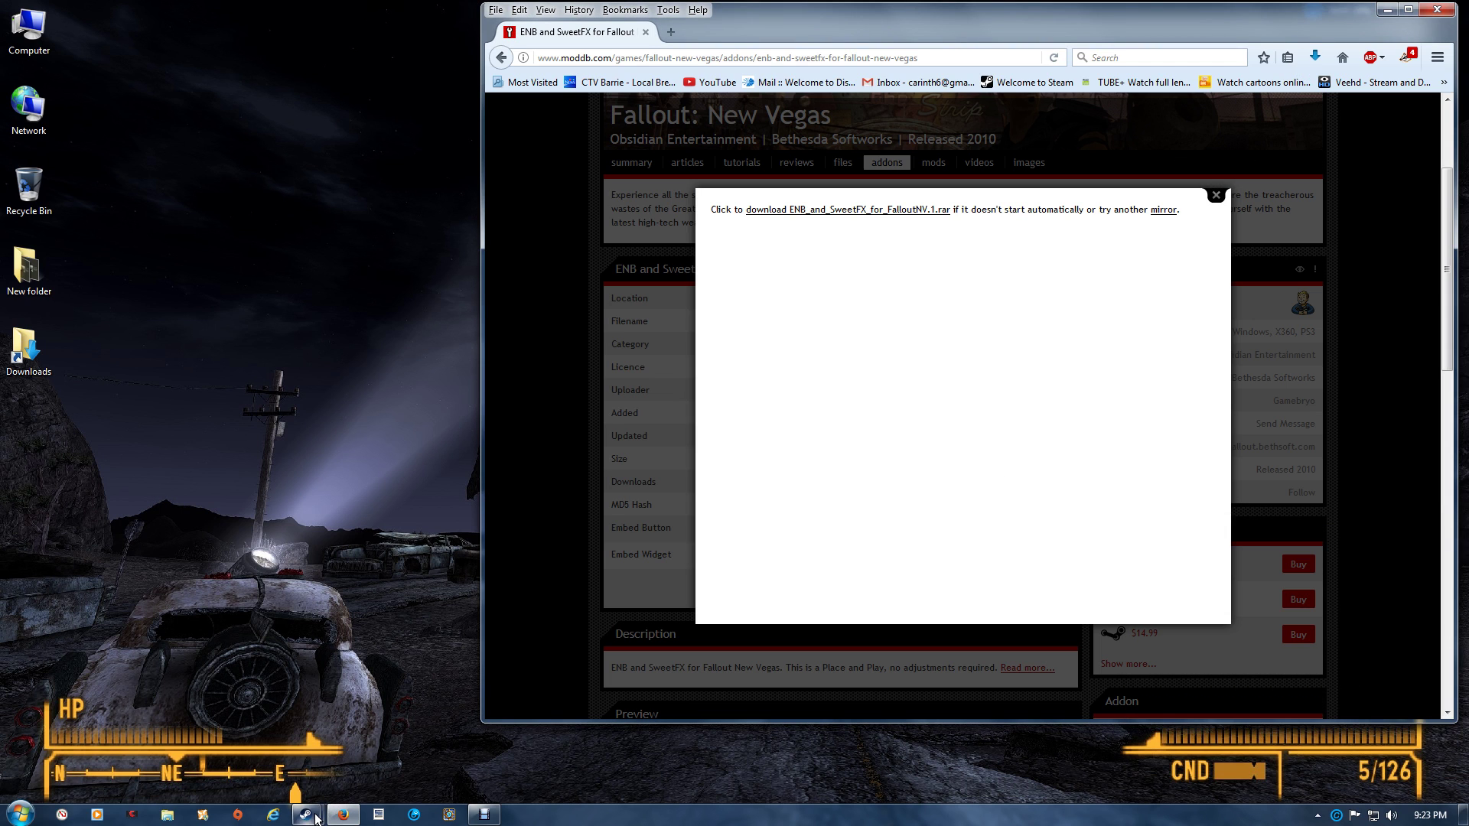
Step: Switch to the Fallout: New Vegas properties in Steam and browse the game's local files
mouse_move(306, 813)
left_click(383, 754)
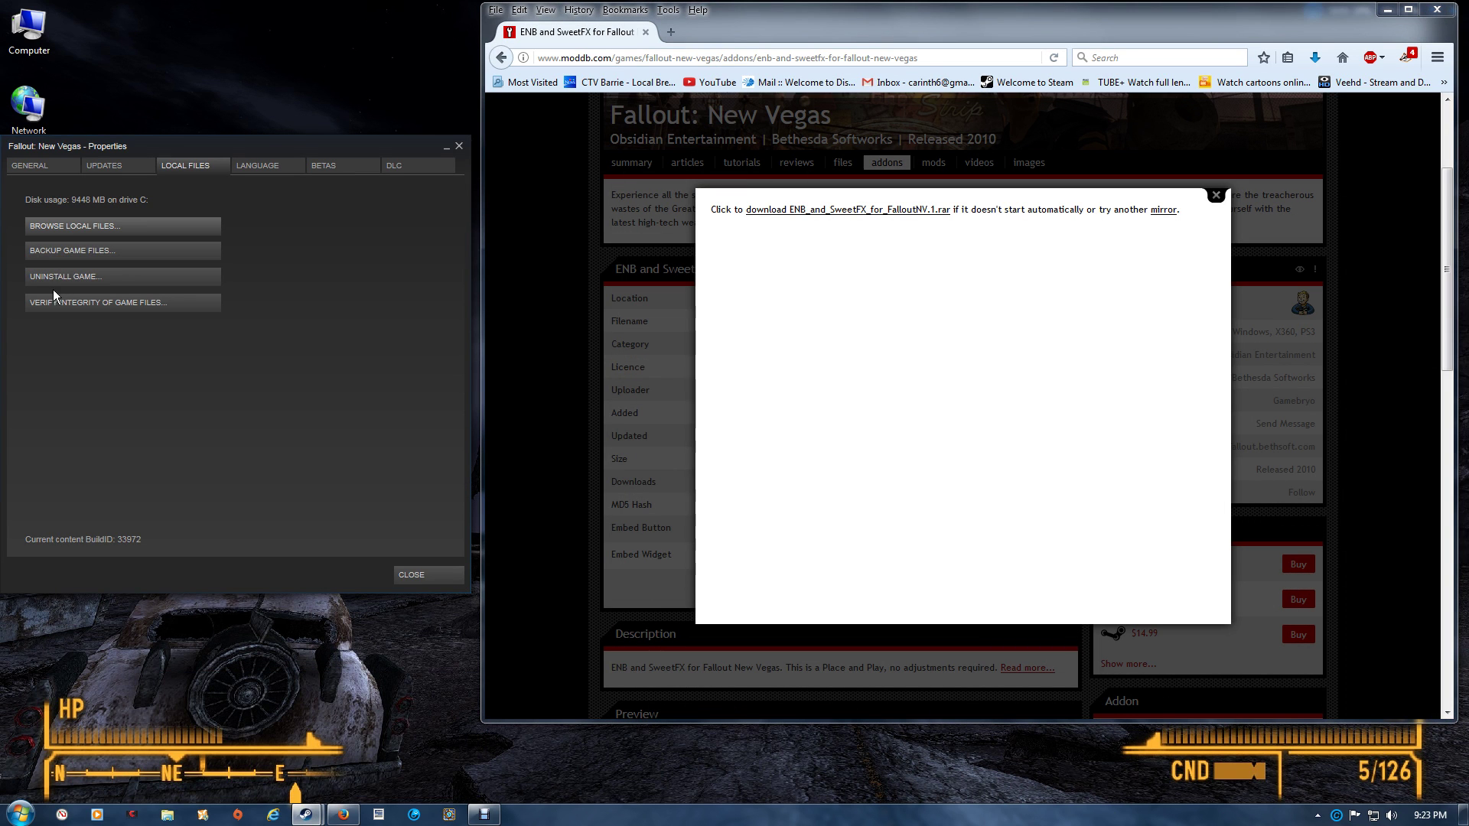
left_click(74, 223)
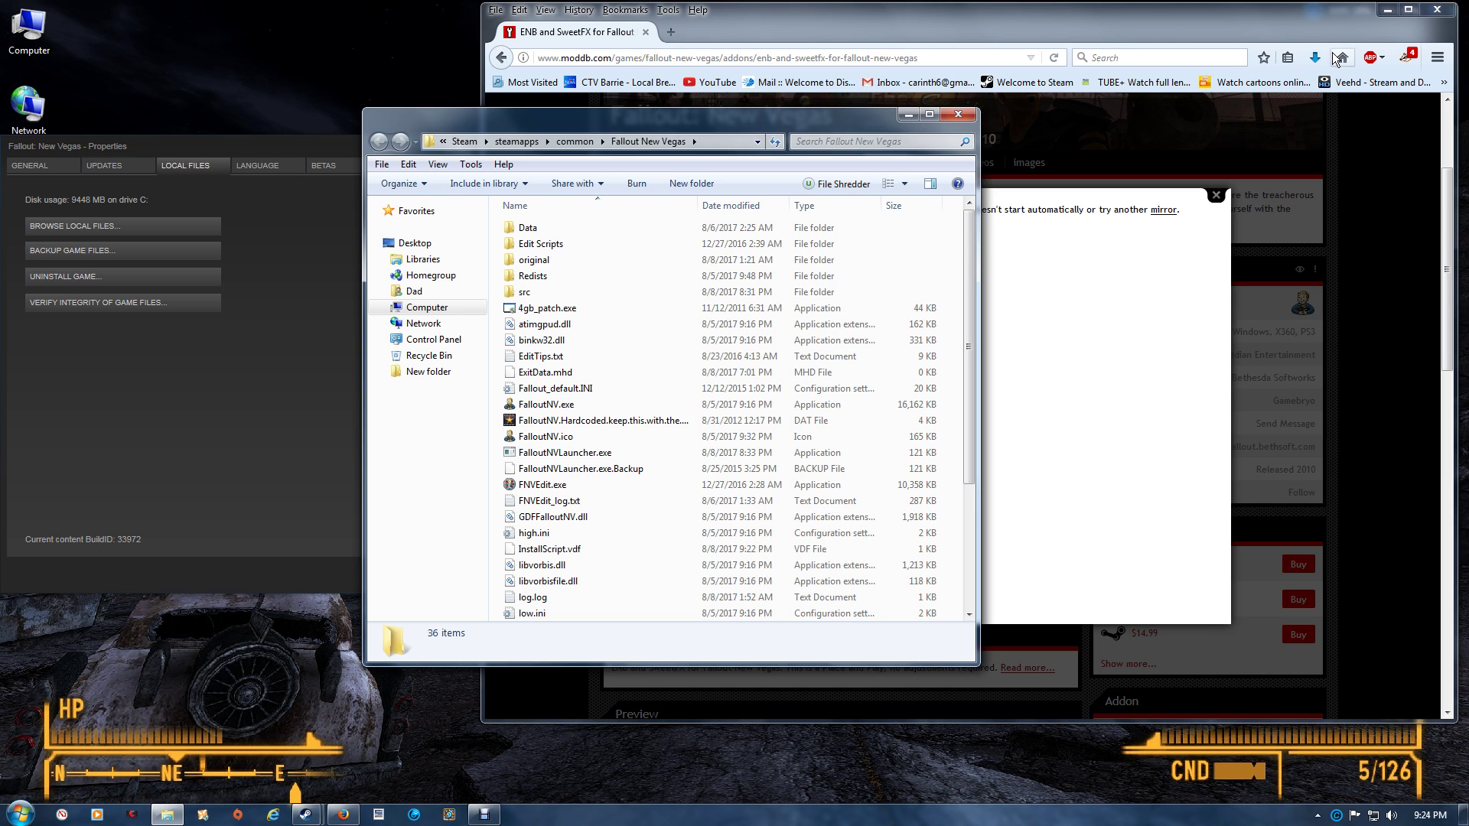
Step: Open the downloaded ENB_and_SweetFX_for_FalloutNV.1.rar in WinRAR and place its window beside the game folder window
left_click(1051, 287)
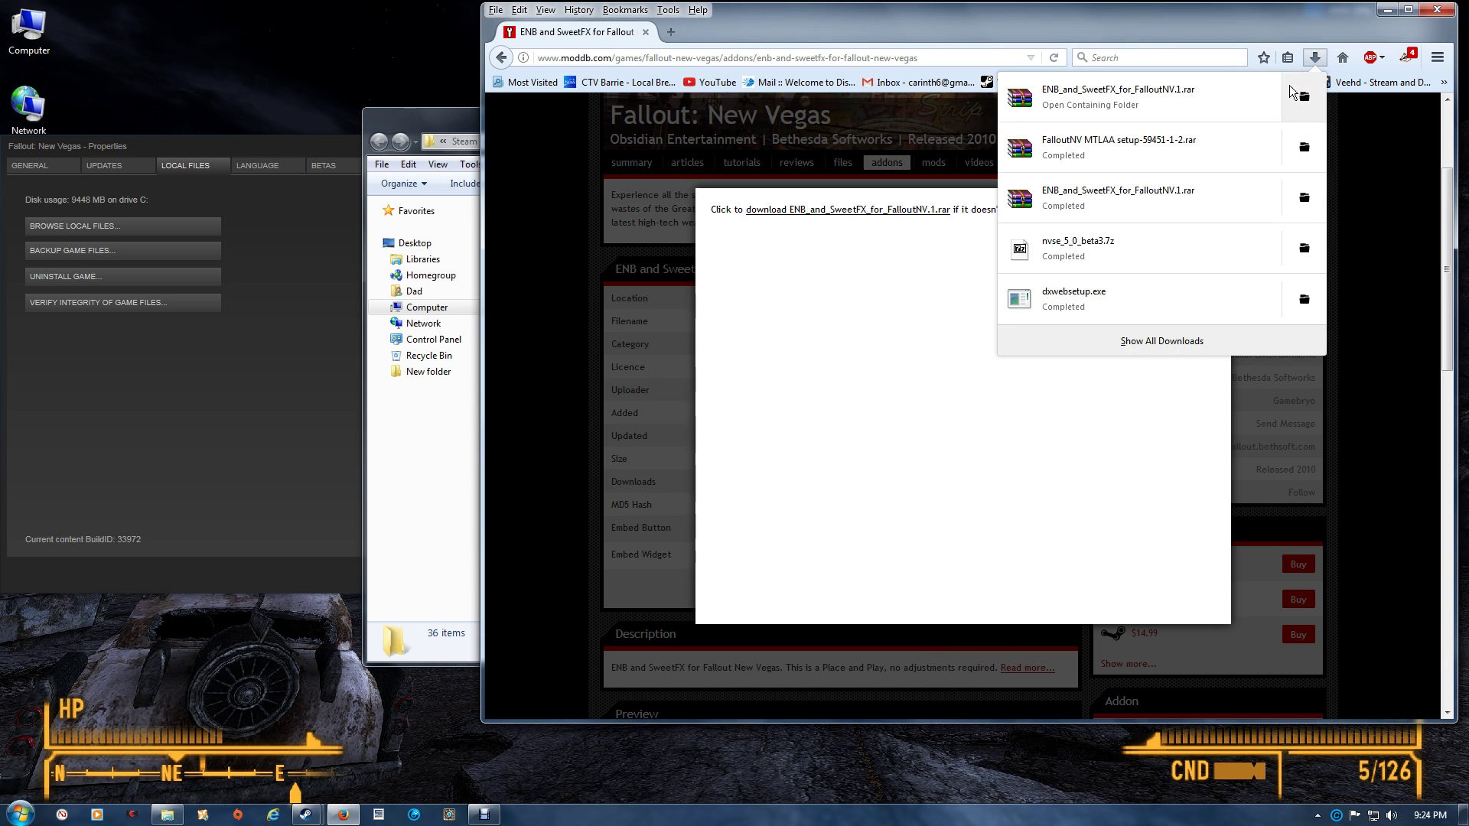
left_click(1094, 92)
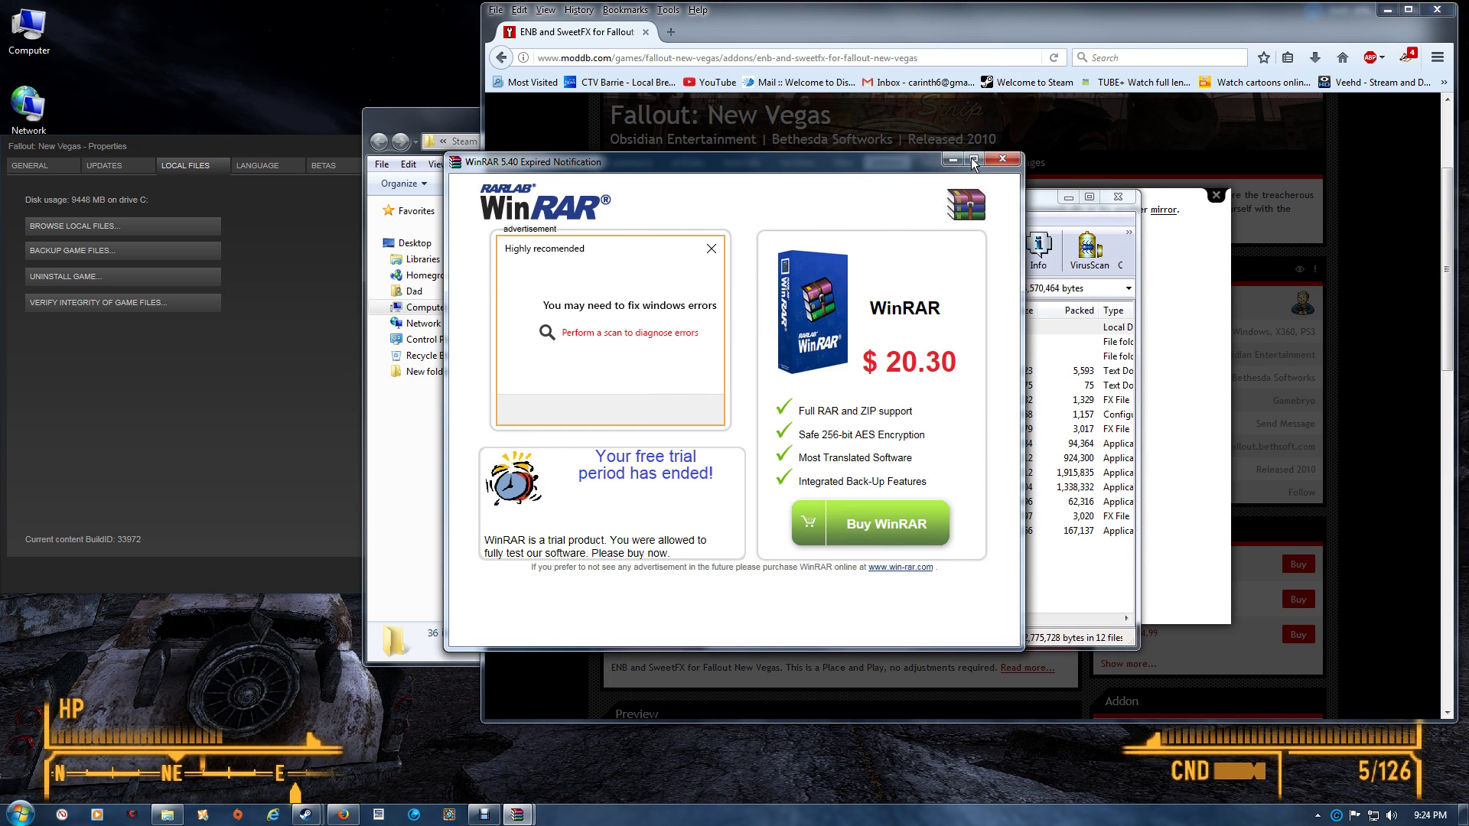
left_click(590, 407)
left_click(439, 459)
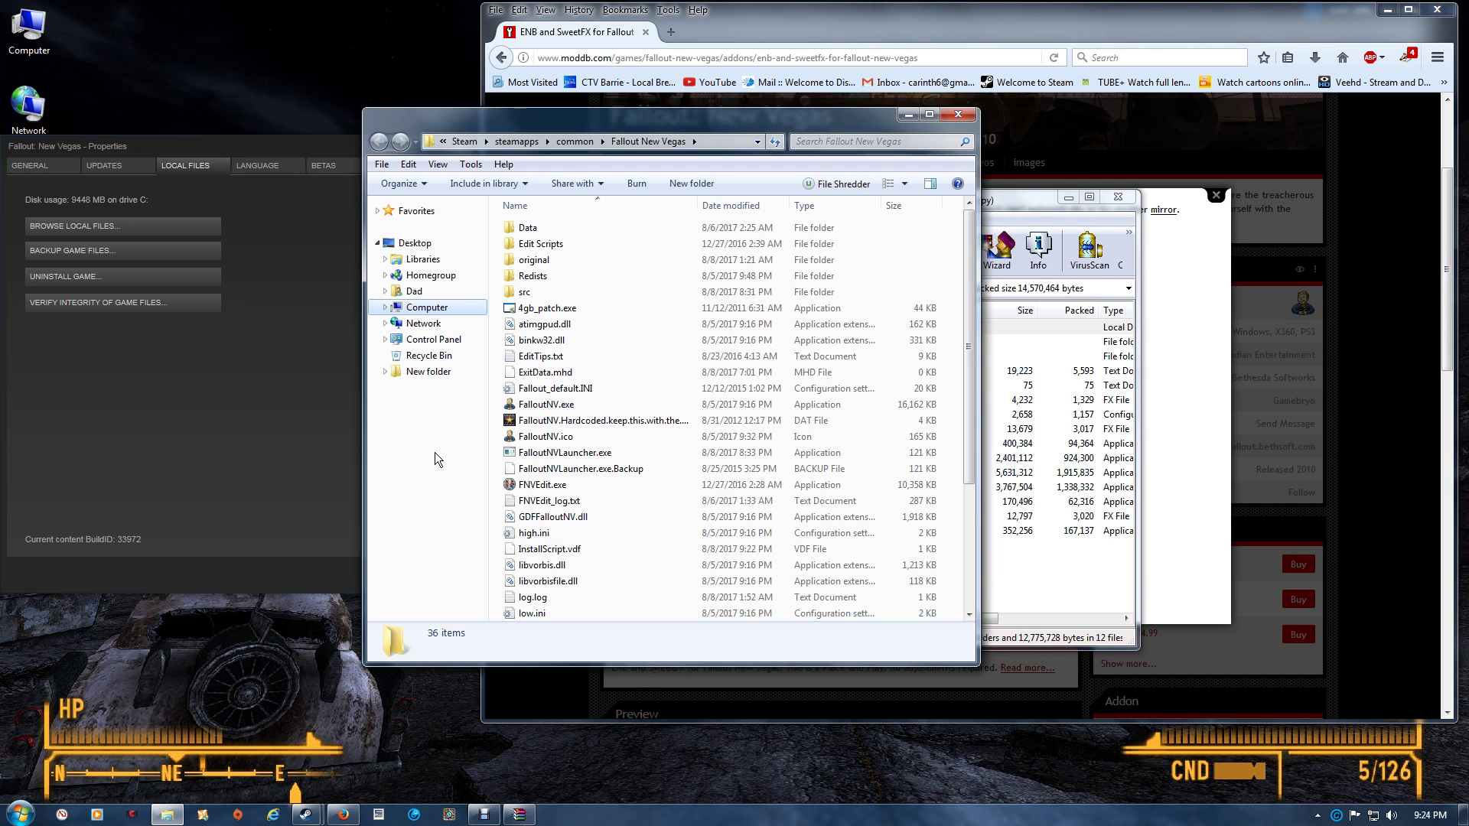
left_click_drag(1040, 196, 1302, 115)
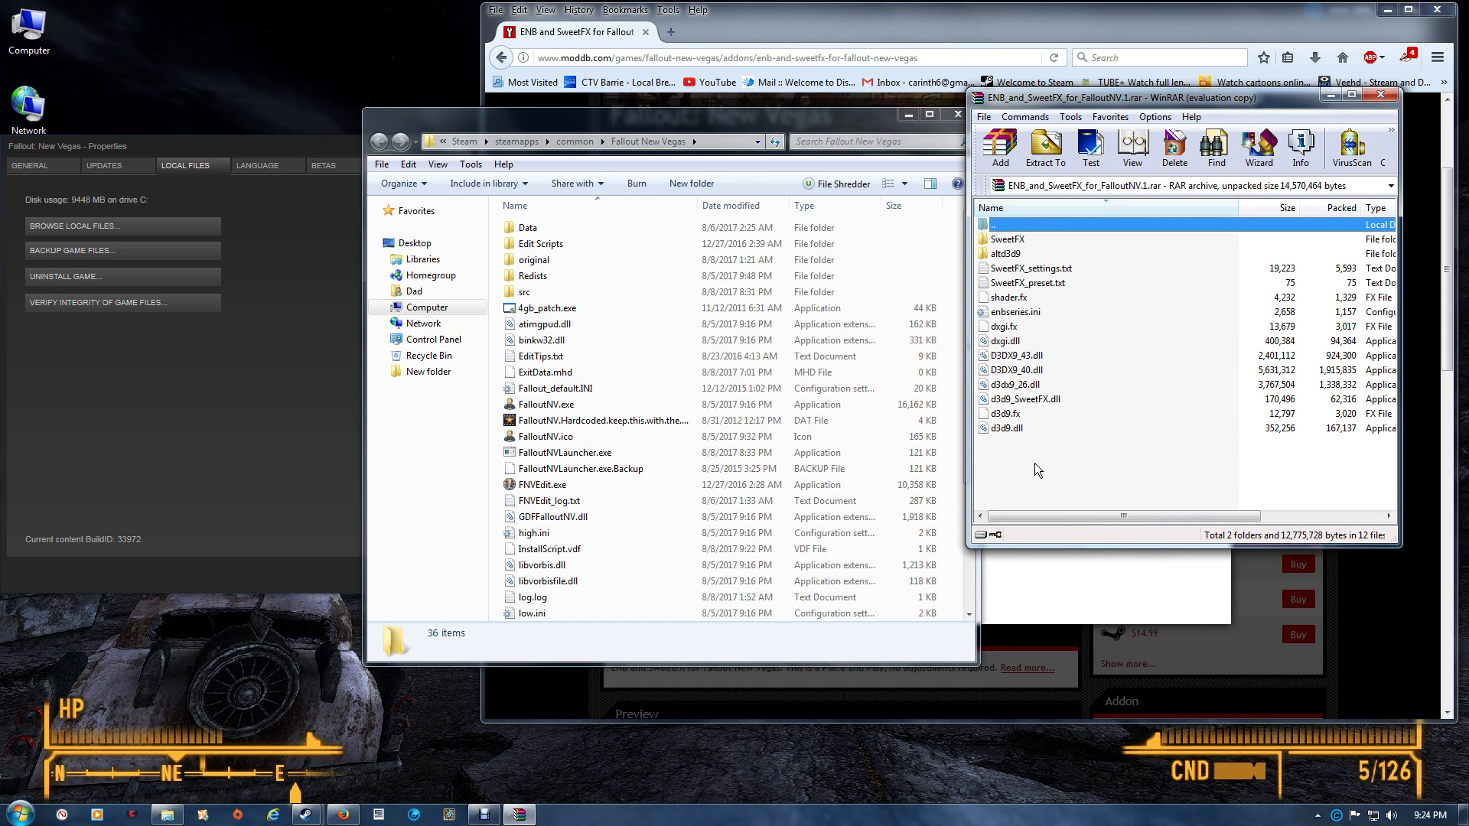
Step: Extract the entire contents of ENB_and_SweetFX_for_FalloutNV.1.rar, including the SweetFX and altd3d9 folders, into the Fallout New Vegas game folder
left_click_drag(1034, 462, 951, 306)
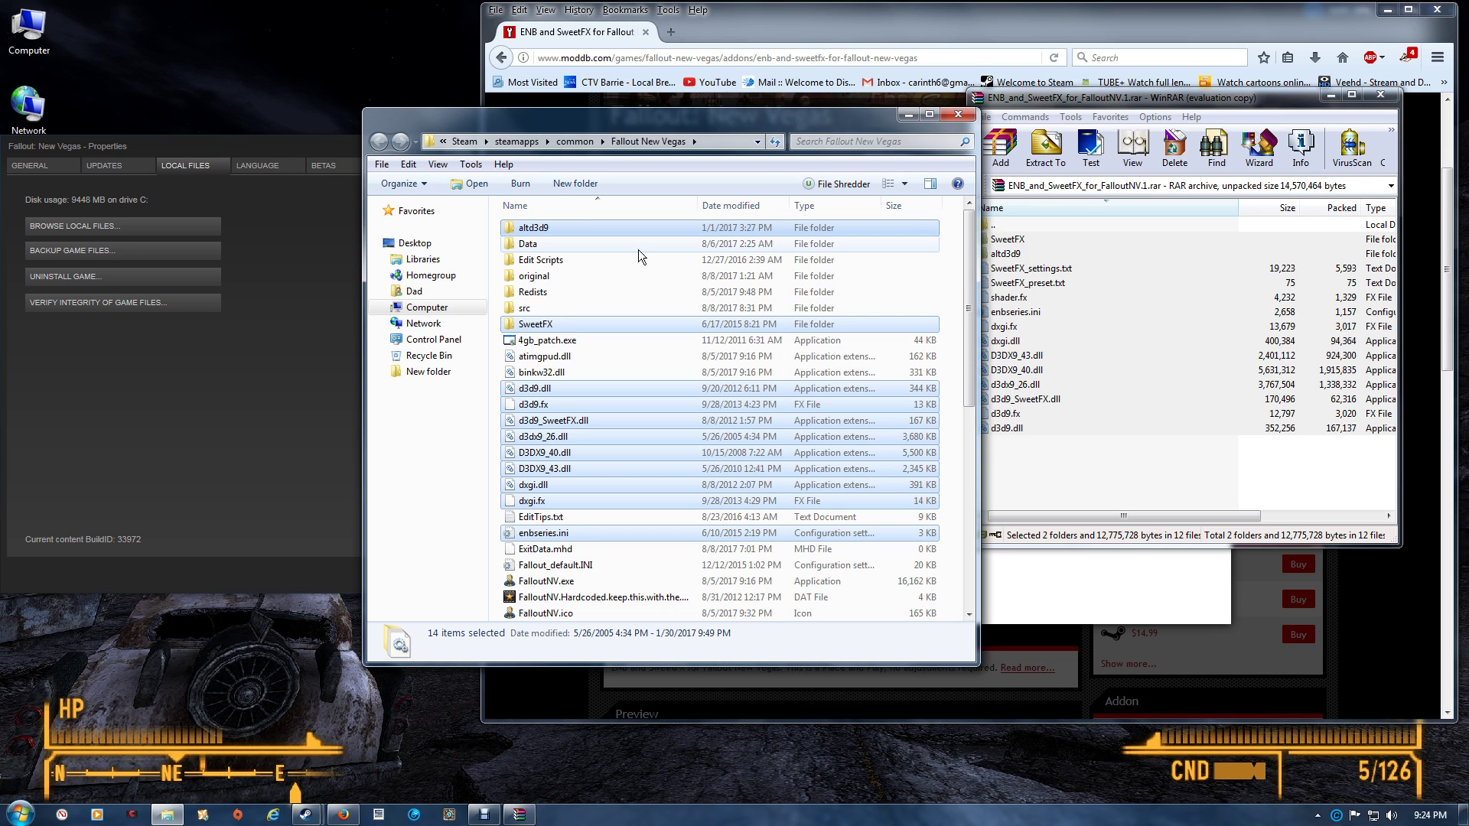
mouse_move(638, 249)
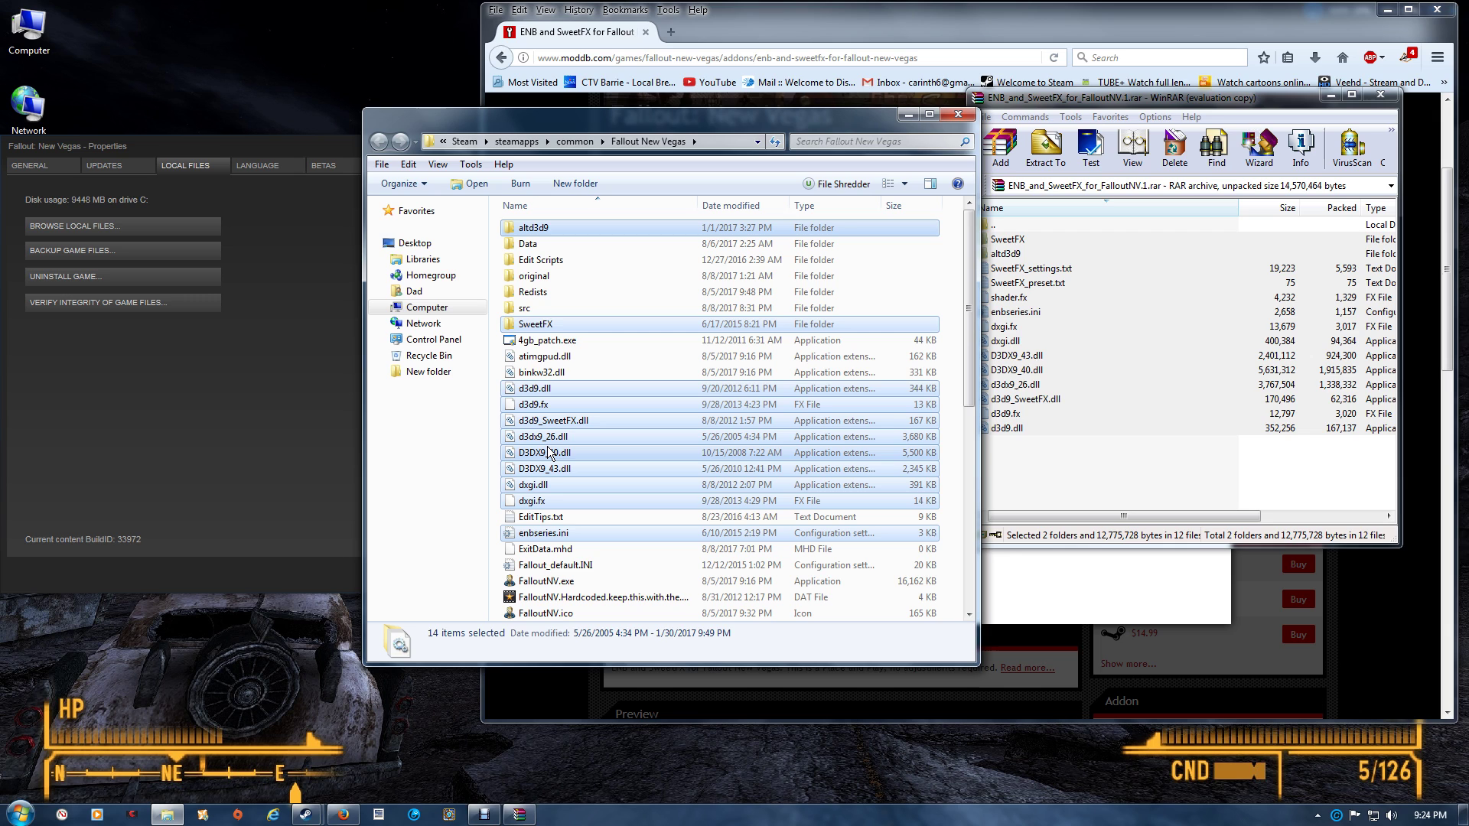
Step: Rename dxgi.dll in the Fallout New Vegas folder to d3d11.dll
left_click(537, 485)
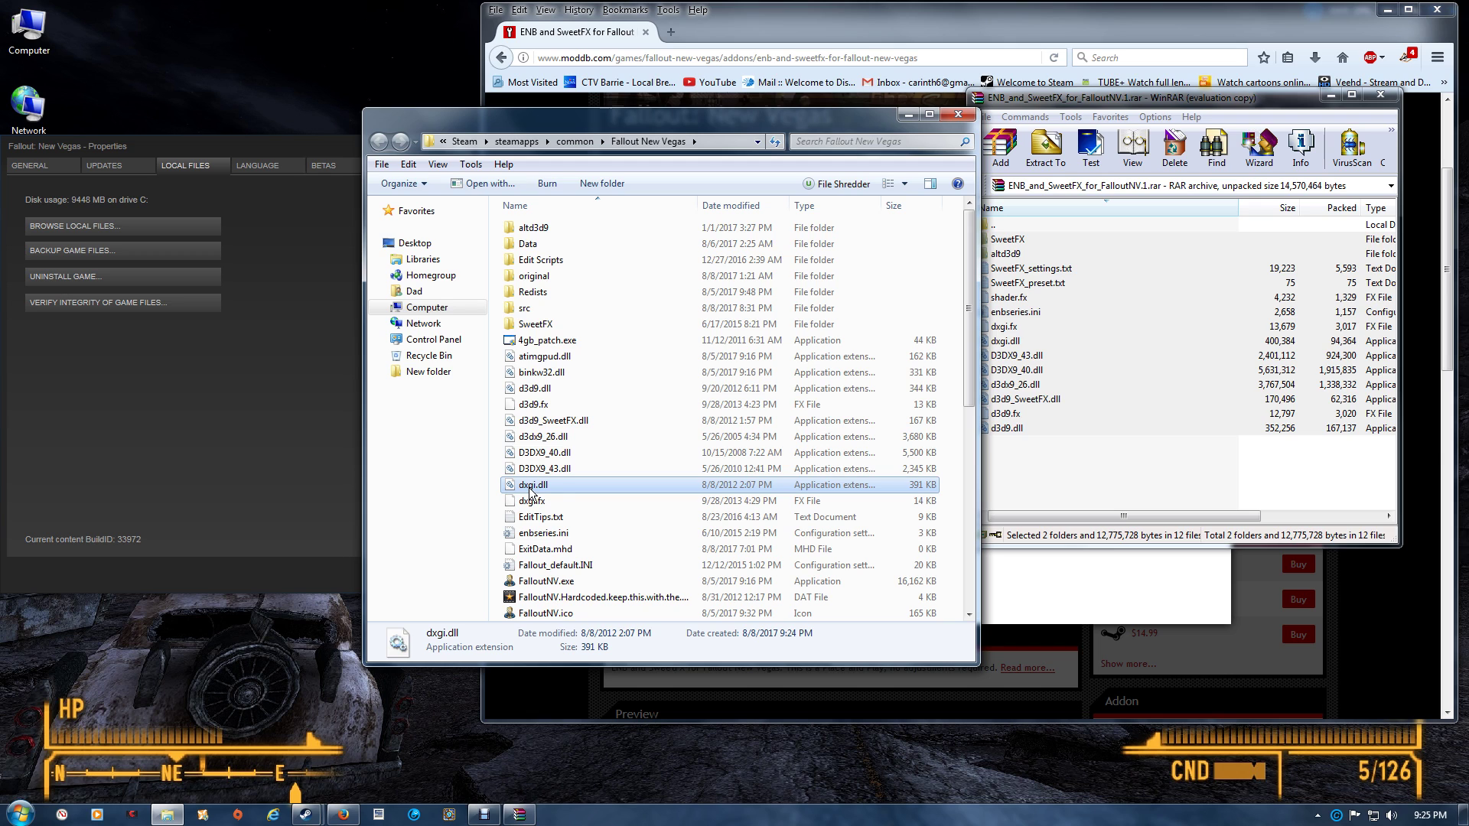
left_click(531, 488)
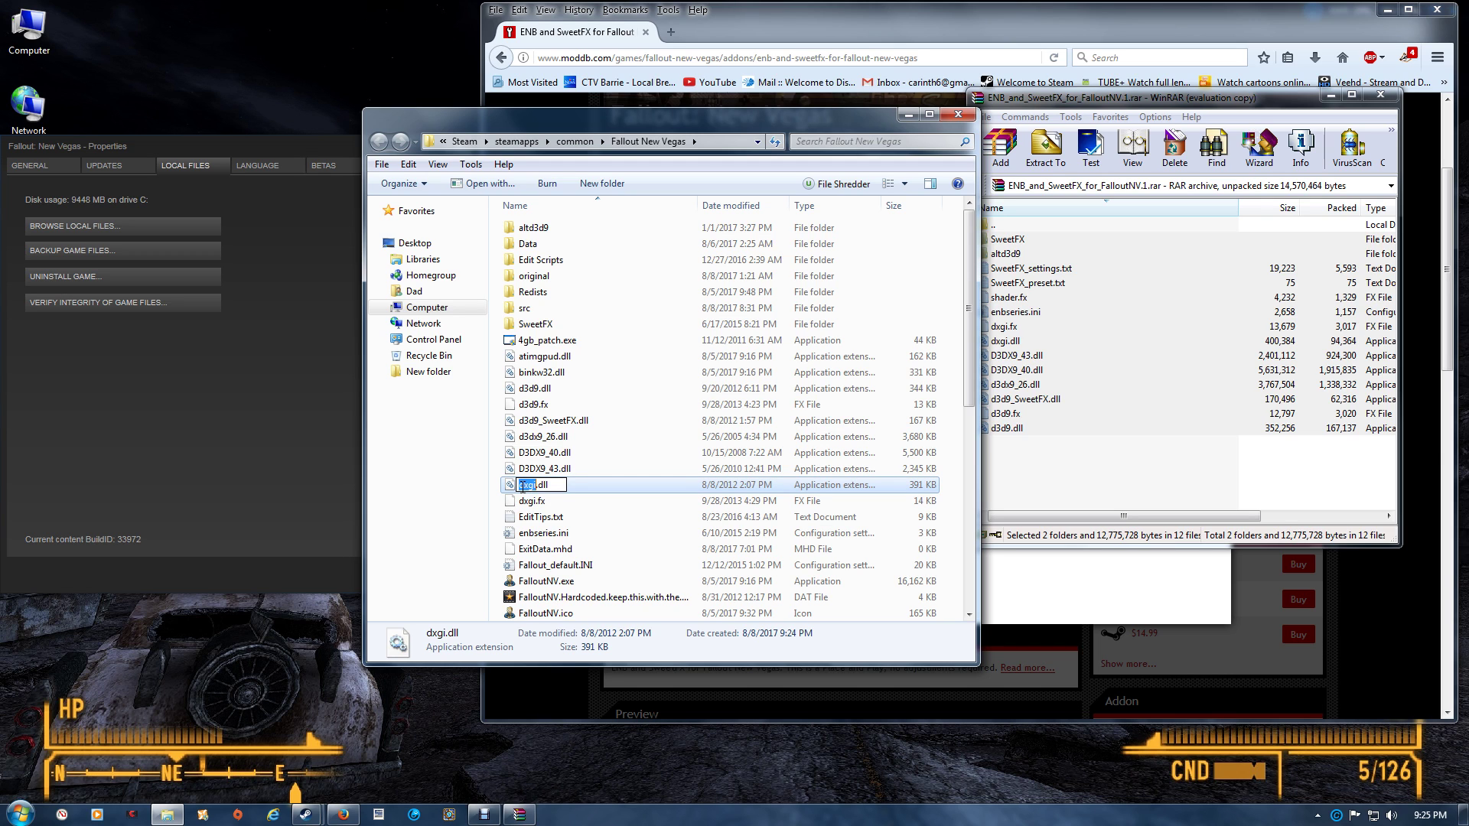
type("d2")
type("d")
type("11")
key("Return")
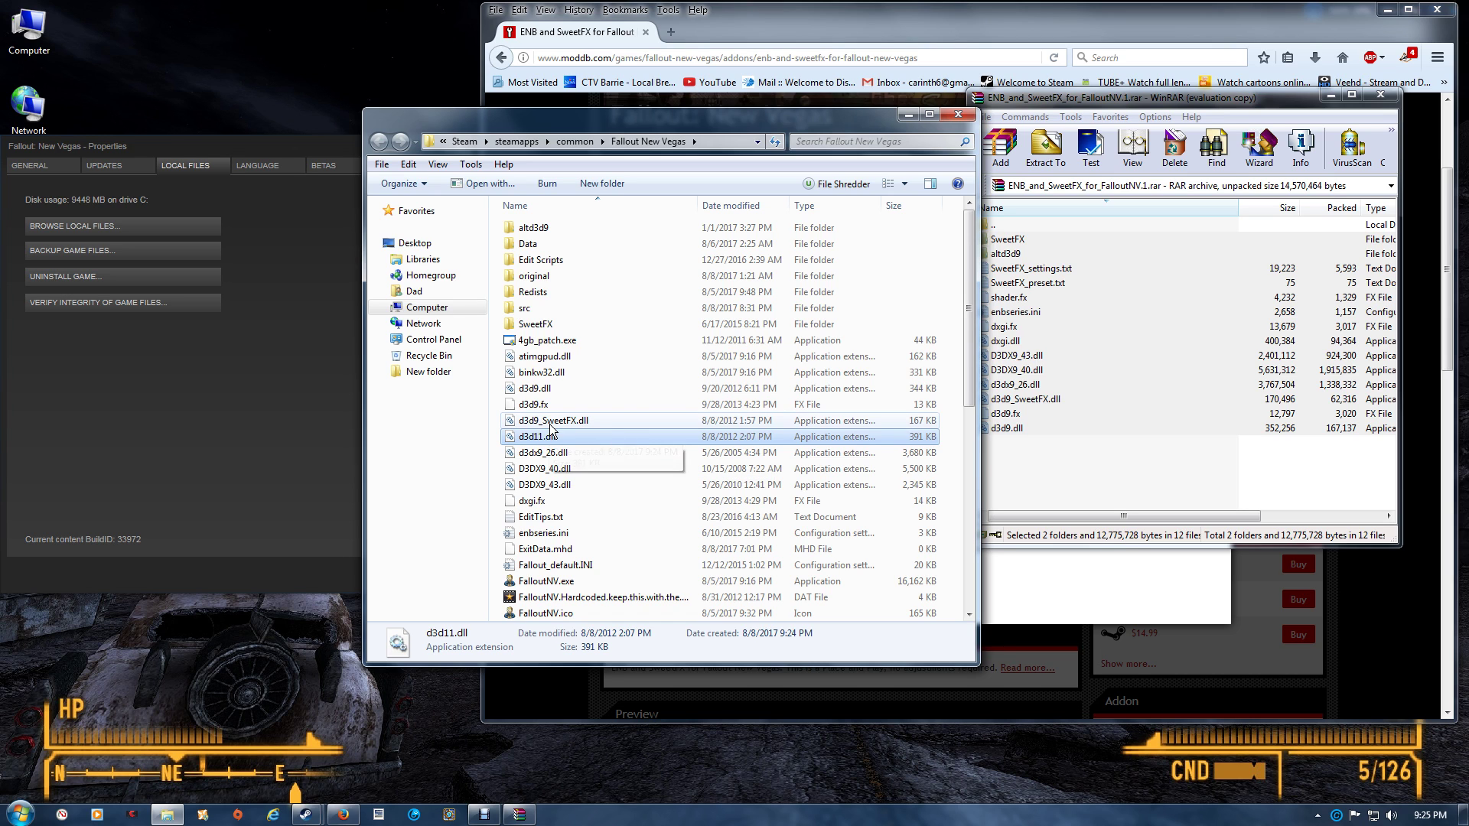
Step: Look through the altd3d9 folder and its blackmesa subfolder for the alternative d3d9.dll, and return to the Fallout New Vegas folder
double_click(535, 231)
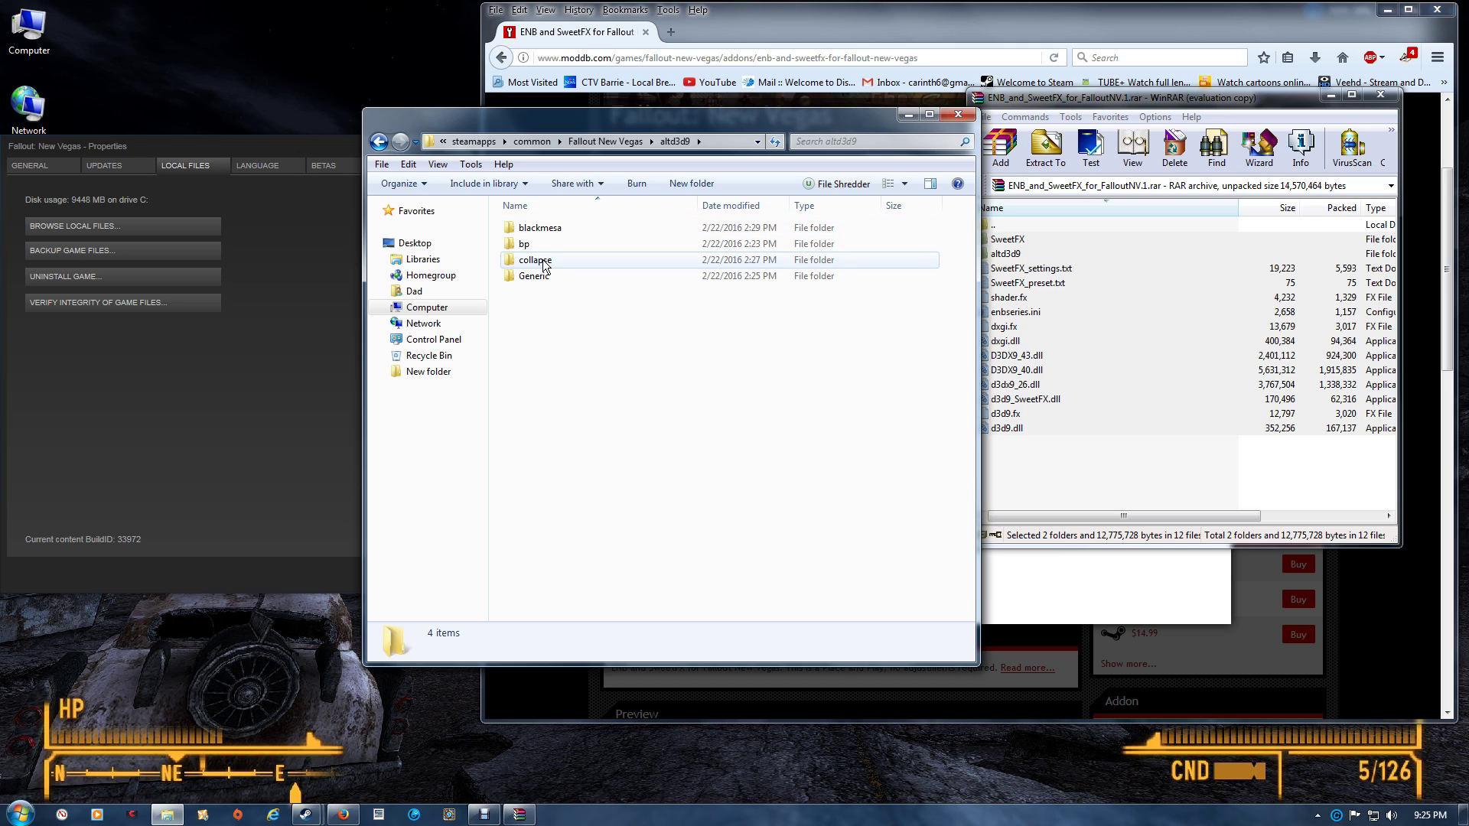
double_click(543, 231)
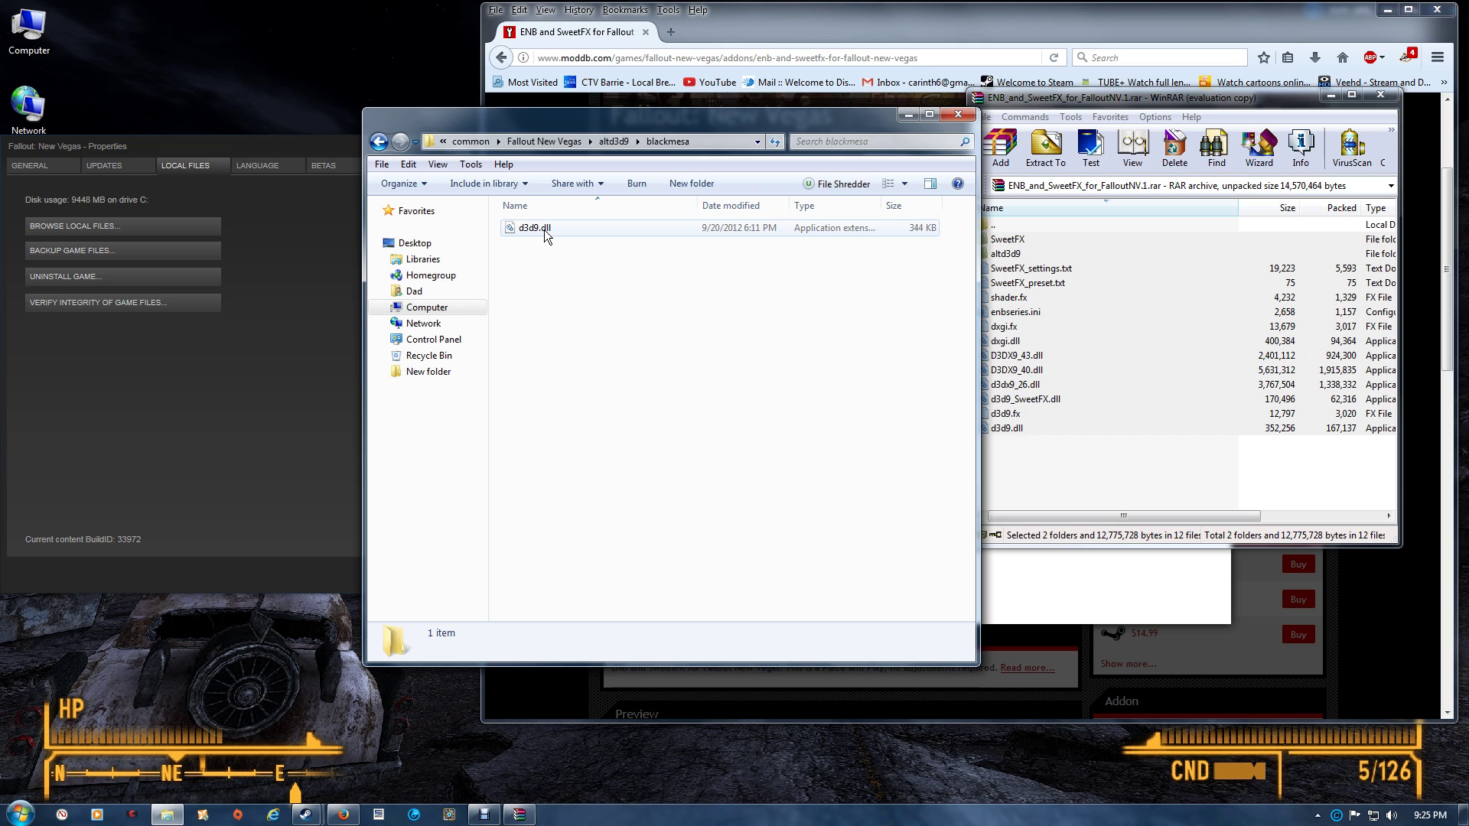
left_click(374, 144)
left_click(373, 144)
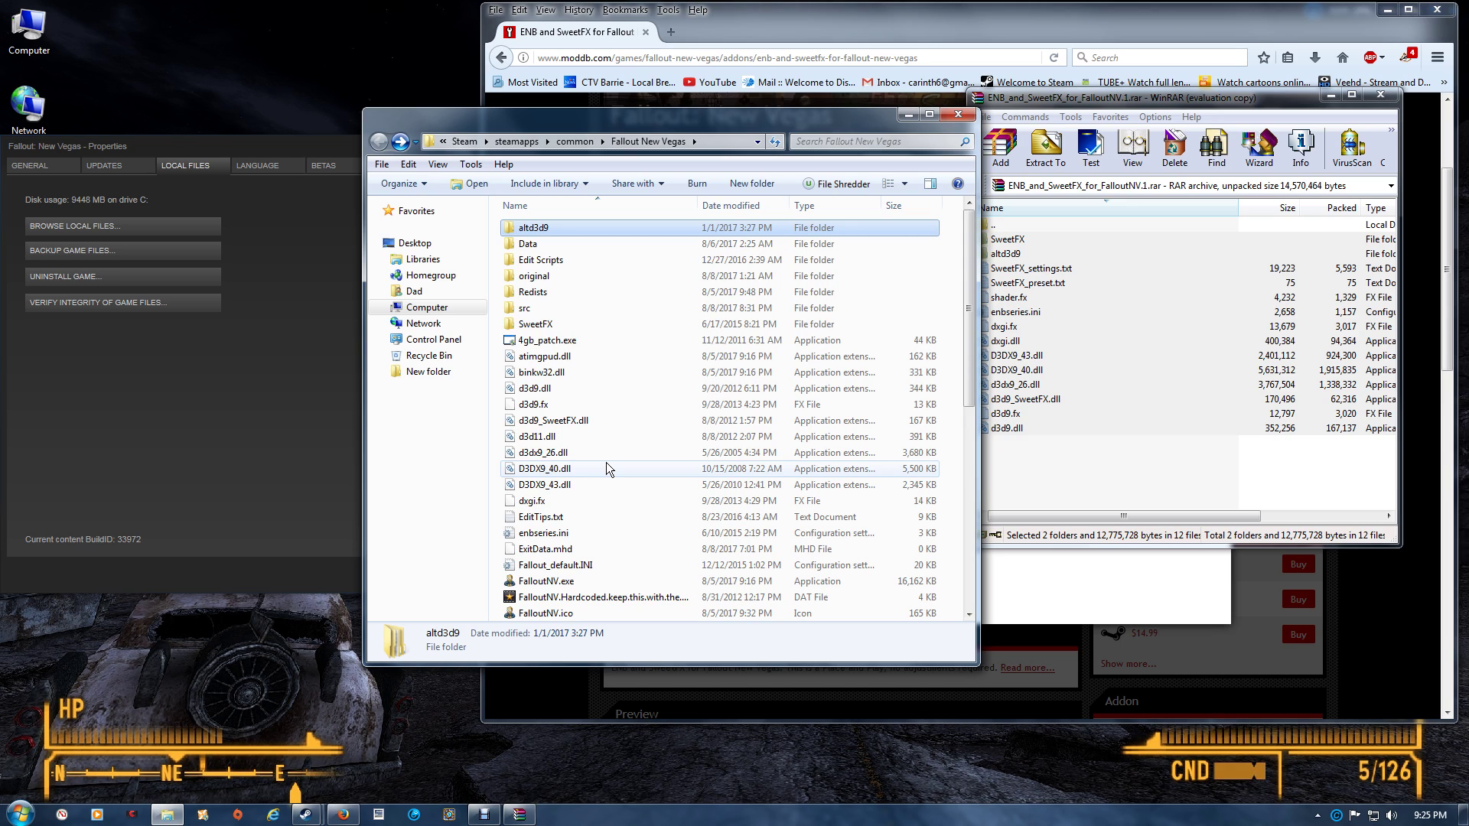
Step: Close the Fallout New Vegas folder window and the WinRAR archive
mouse_move(607, 463)
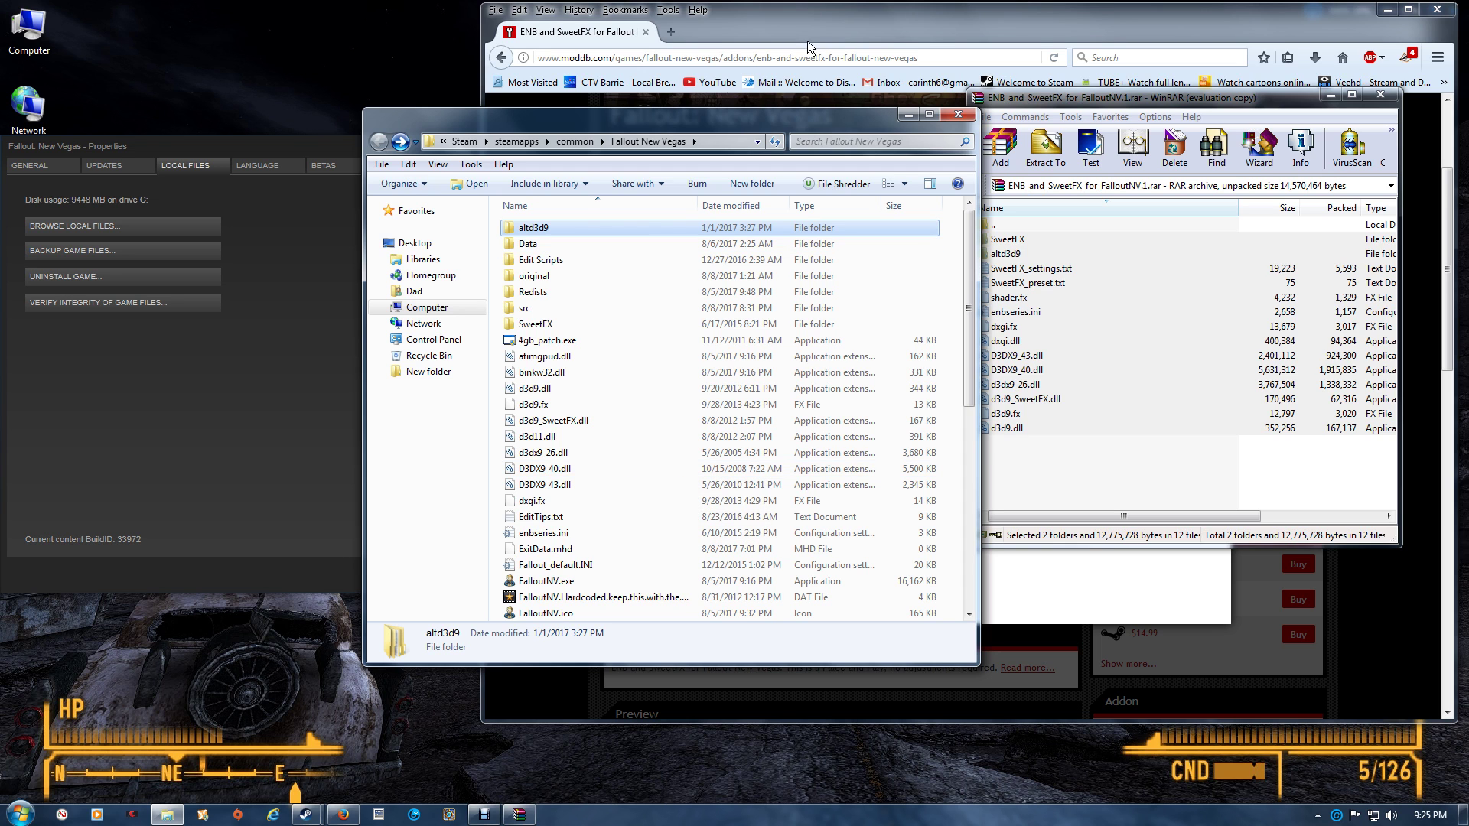
left_click(959, 114)
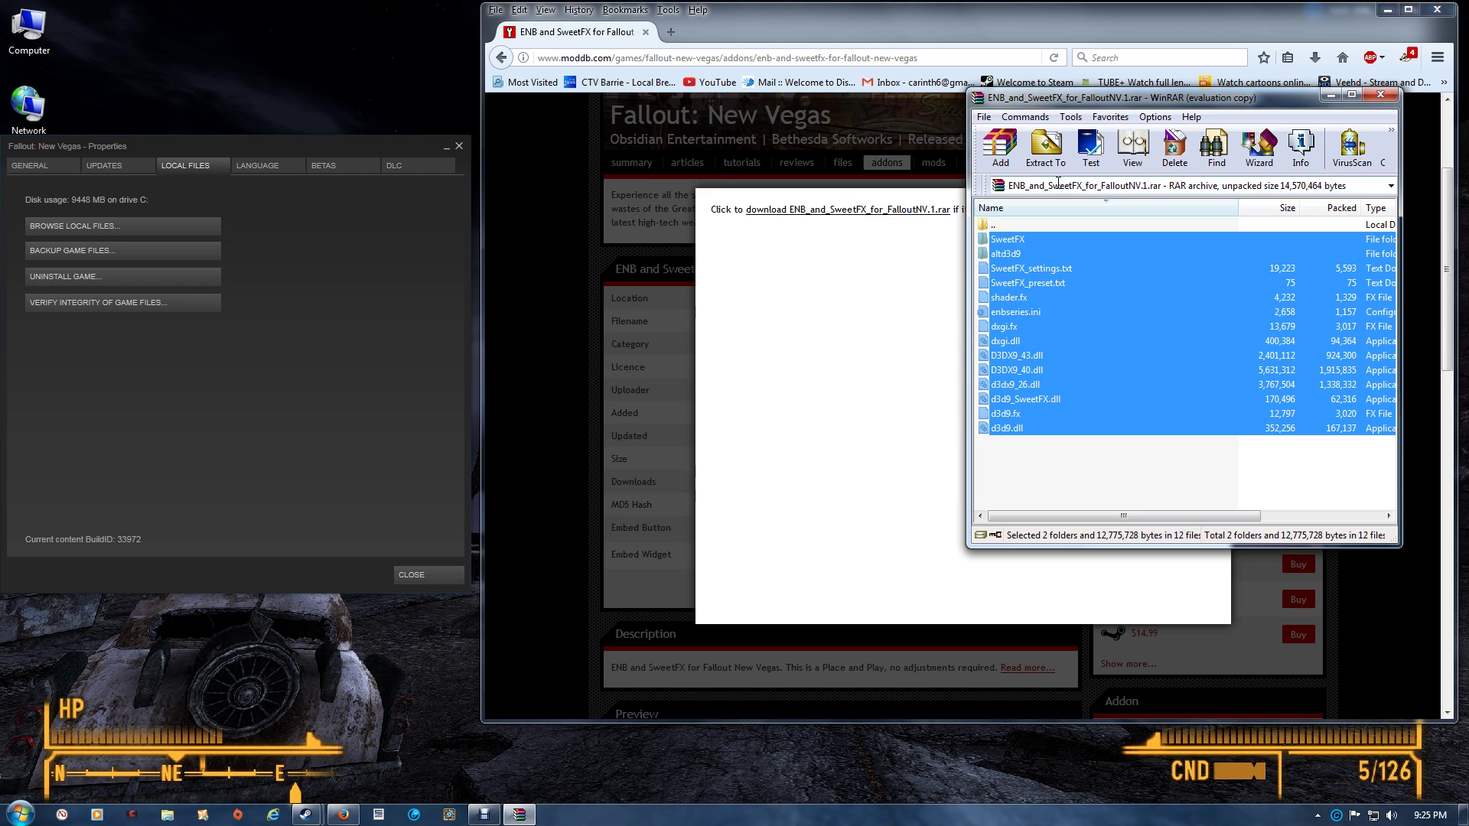
left_click(1372, 90)
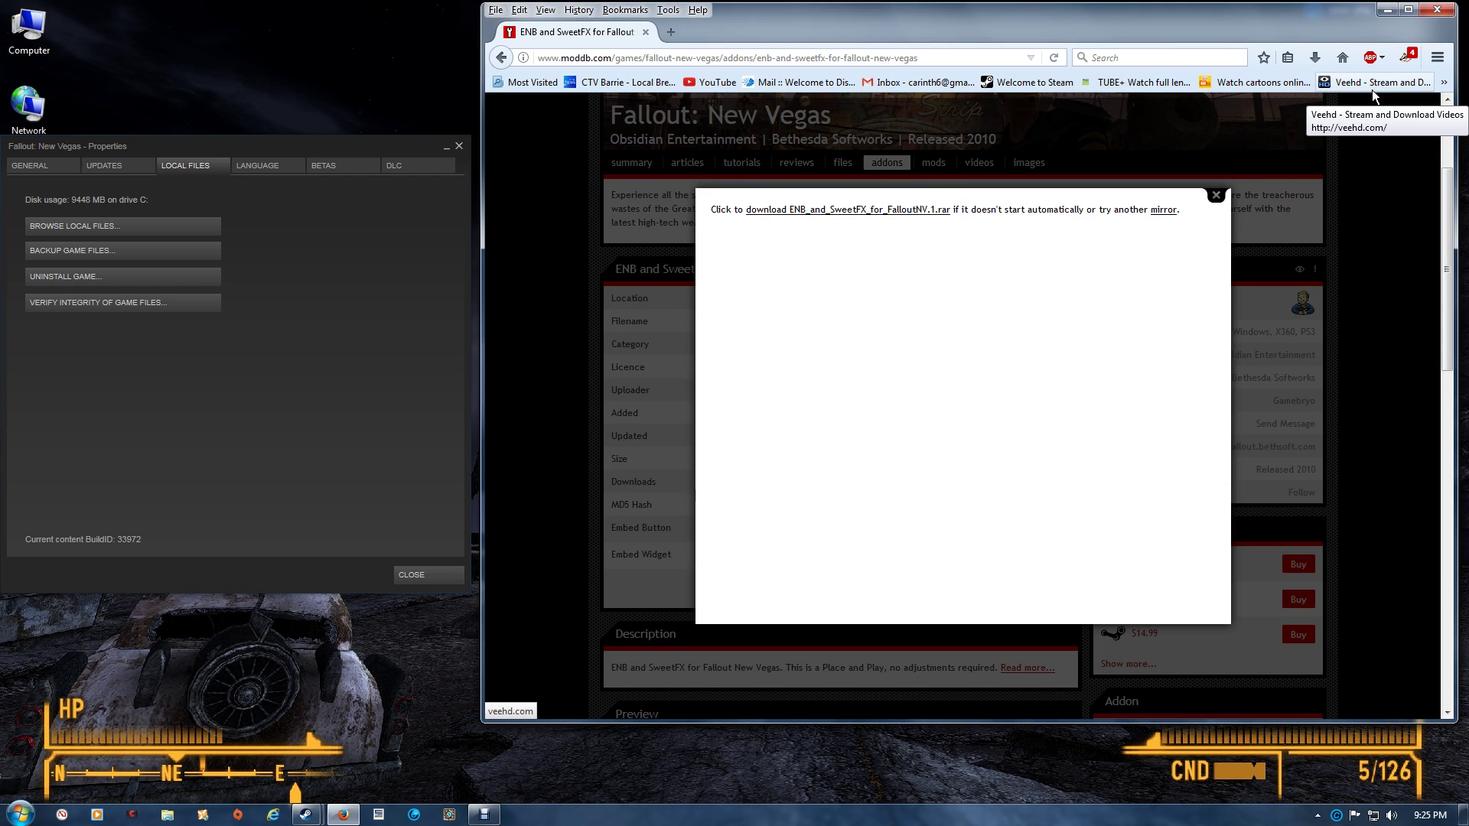